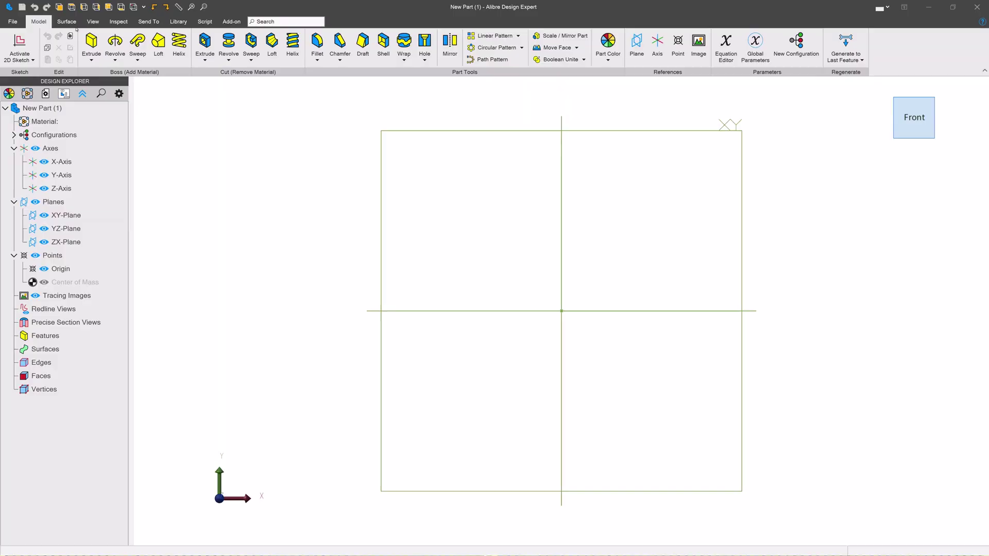
Browse to the Thread File Location under System Options > Data Folders and bring up AlibreThreads.xlsx's actions
click(16, 21)
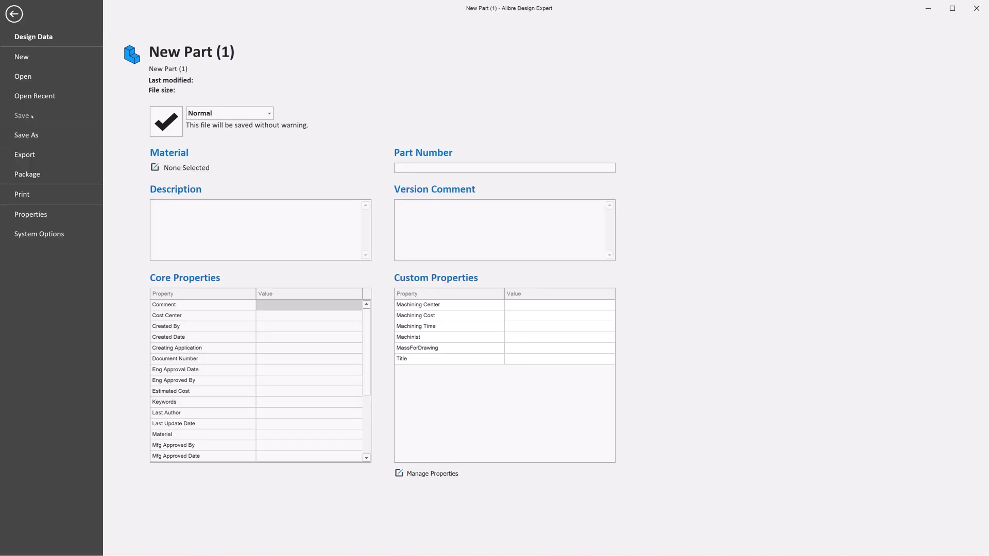
click(39, 234)
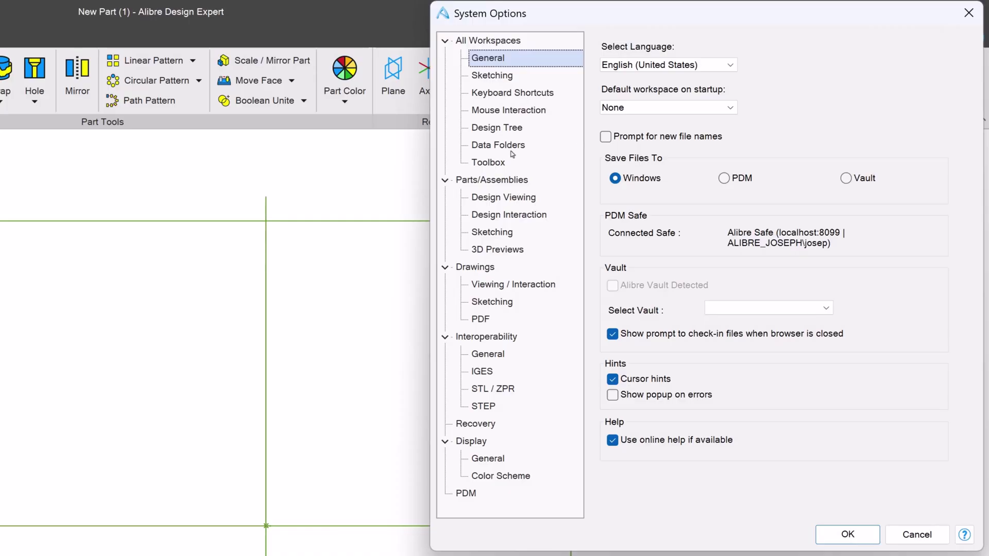
click(497, 145)
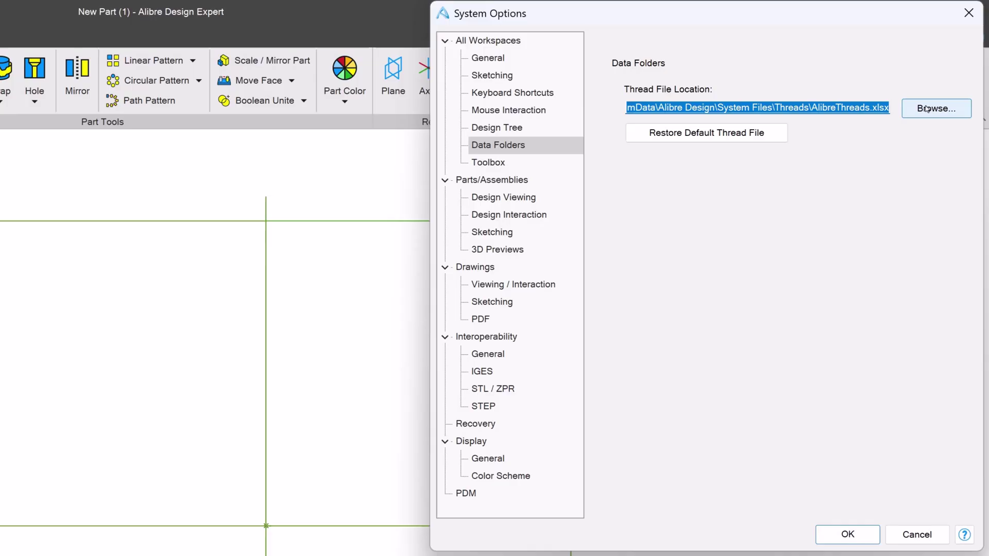
click(933, 108)
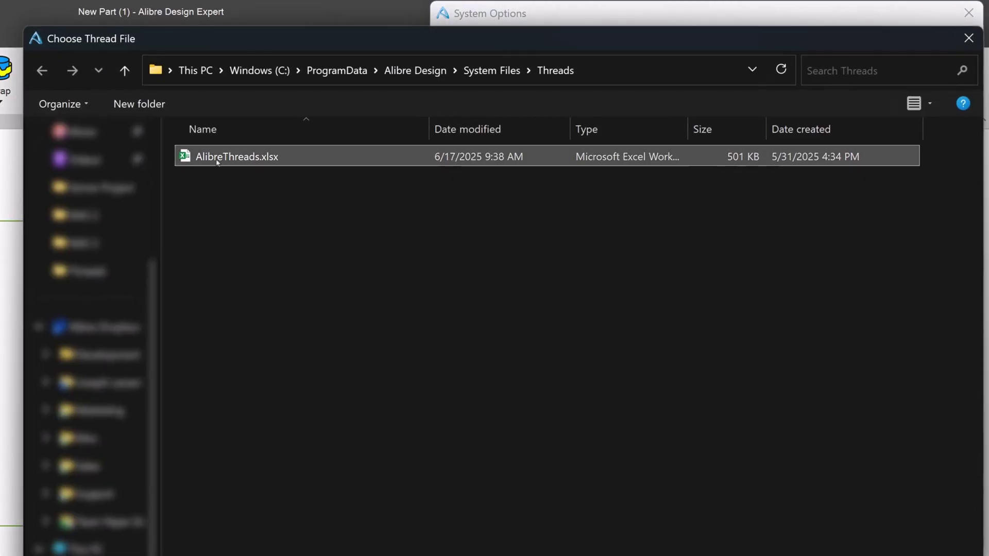
right_click(217, 161)
Open AlibreThreads.xlsx in Excel and switch to the ISO - Coarse sheet
click(263, 200)
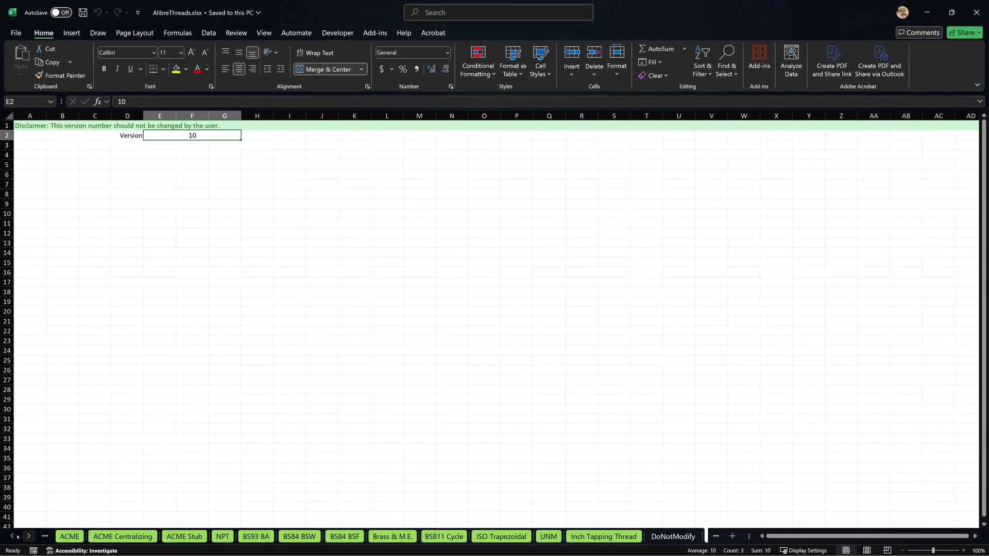
click(11, 536)
click(11, 536)
click(11, 536)
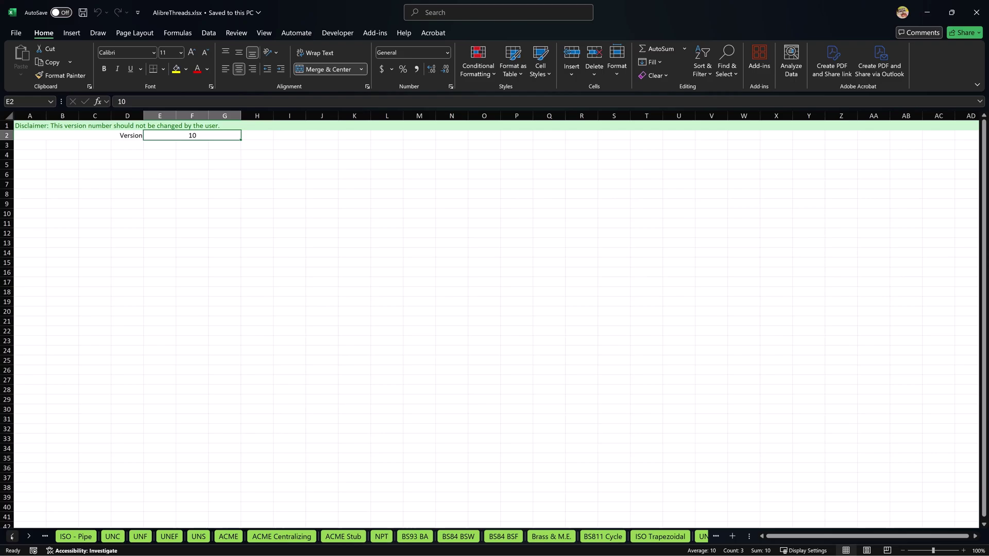
click(12, 536)
click(11, 536)
click(80, 536)
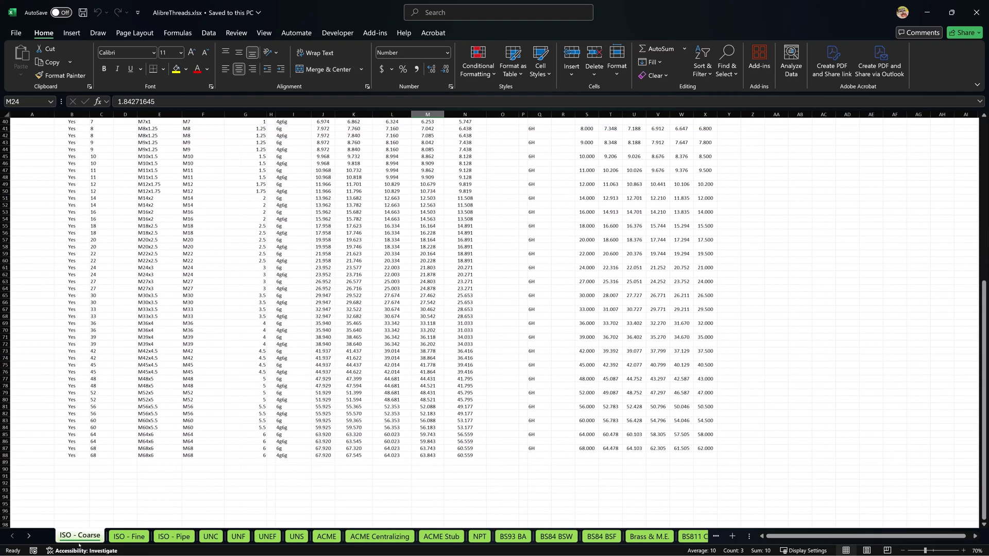
Select the Physical Thread Data block I1:P2 and the series header values E1:G6
scroll(257, 387, up, 13)
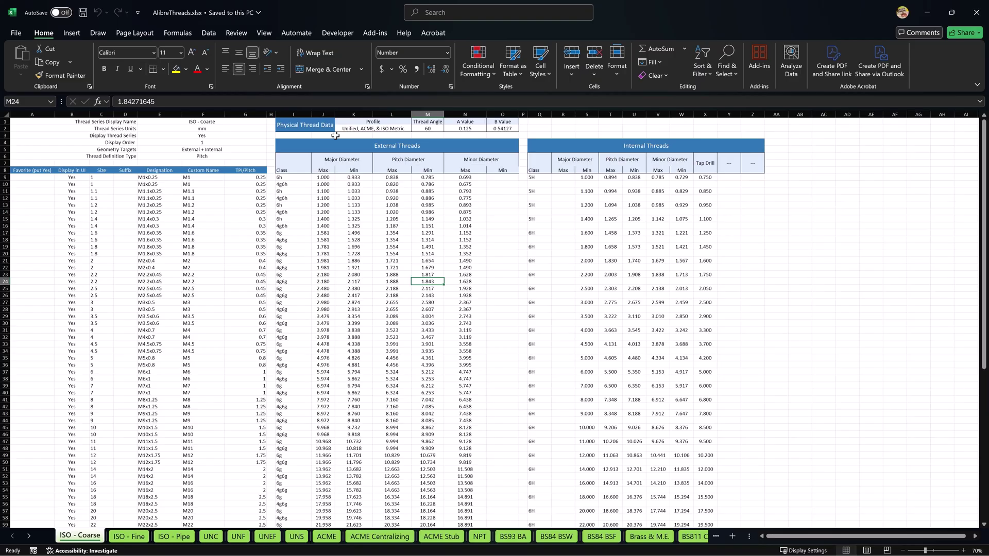
drag(294, 125, 526, 128)
drag(202, 122, 207, 153)
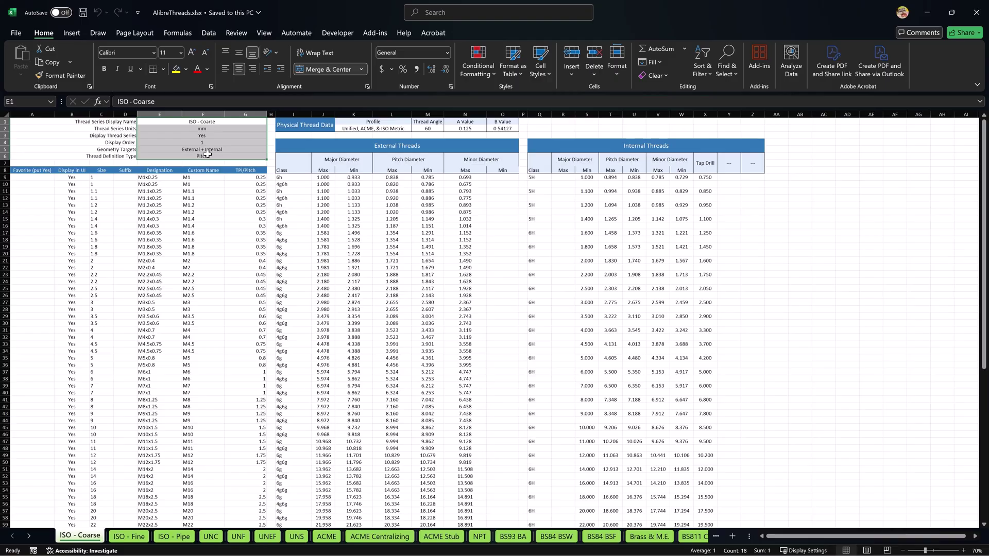
Check the K2 Profile list, leaving it as Unified, ACME, & ISO Metric
click(393, 128)
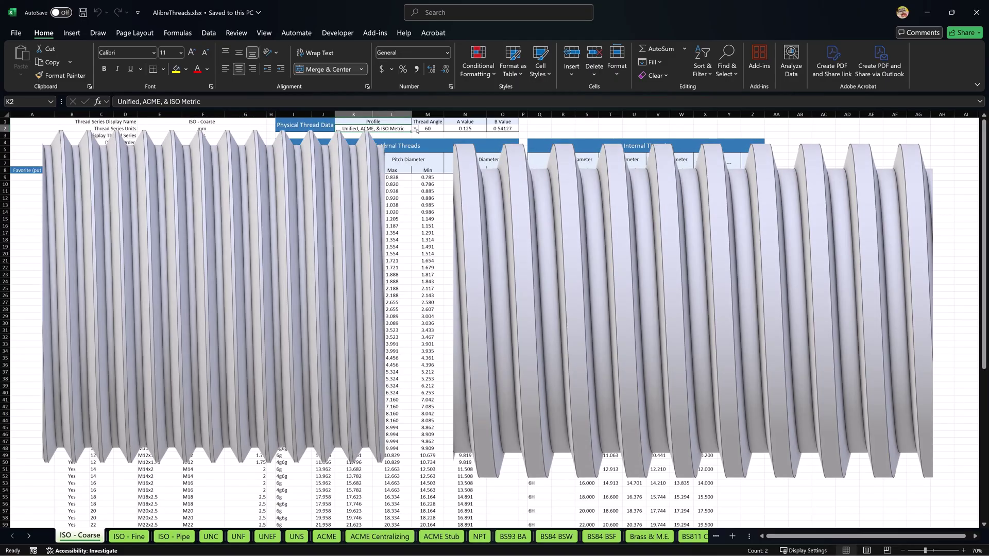
click(415, 129)
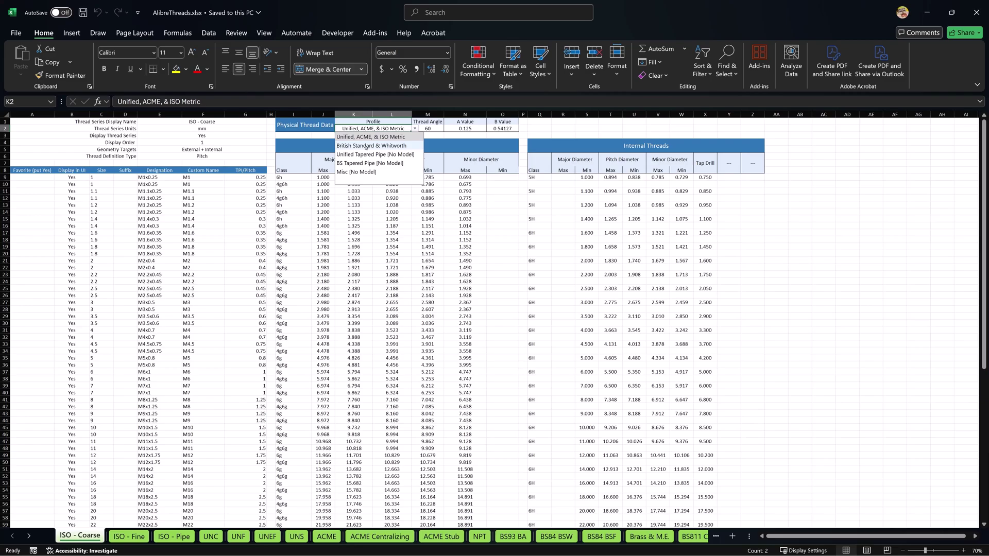
click(415, 129)
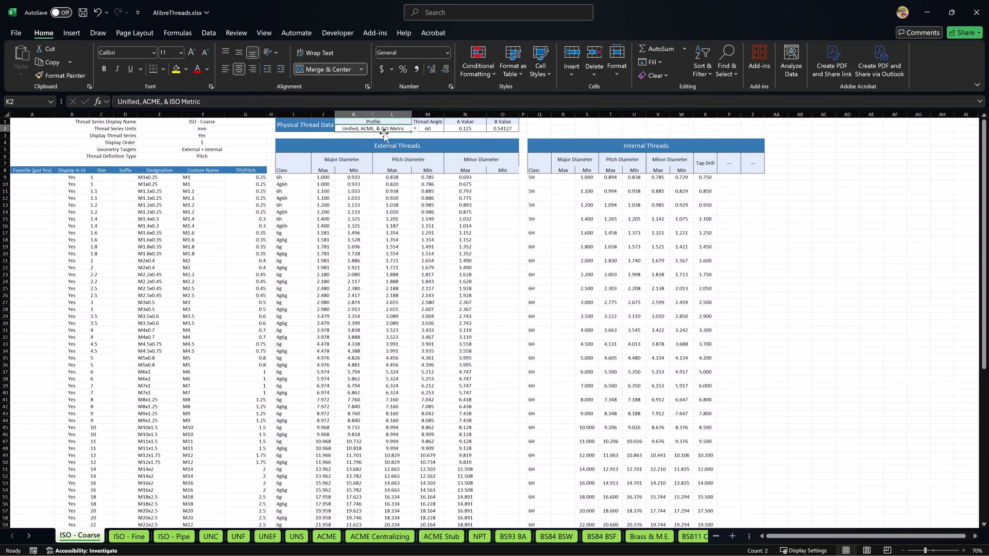
click(384, 129)
click(354, 129)
Switch to the BS84 BSW sheet and review its table and TPI definition type
click(556, 537)
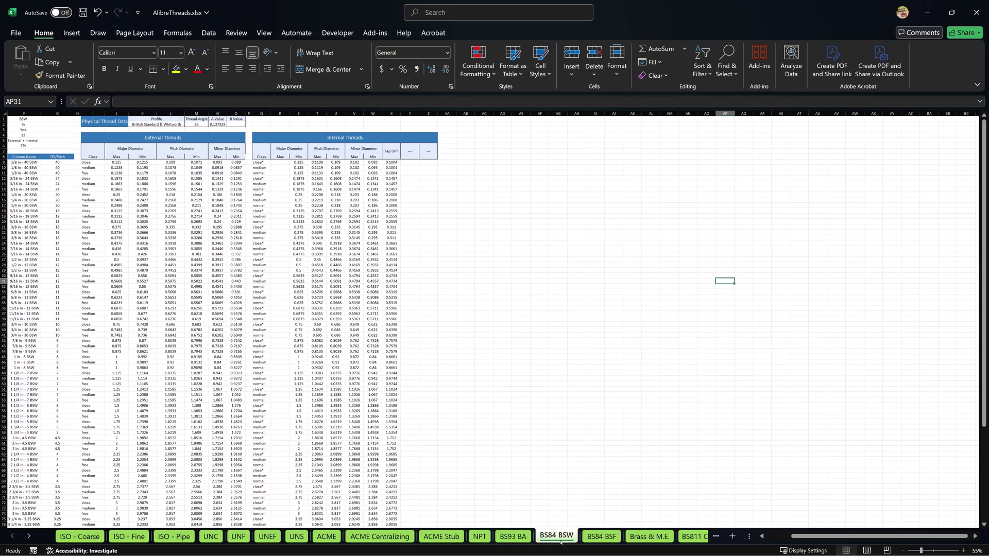
drag(202, 329, 52, 336)
key(ctrl+Home)
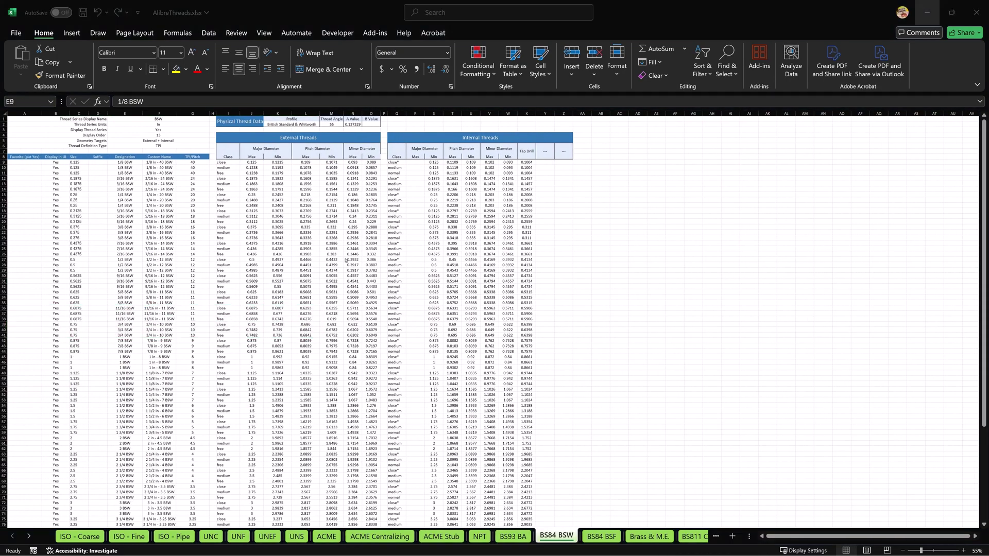
click(163, 148)
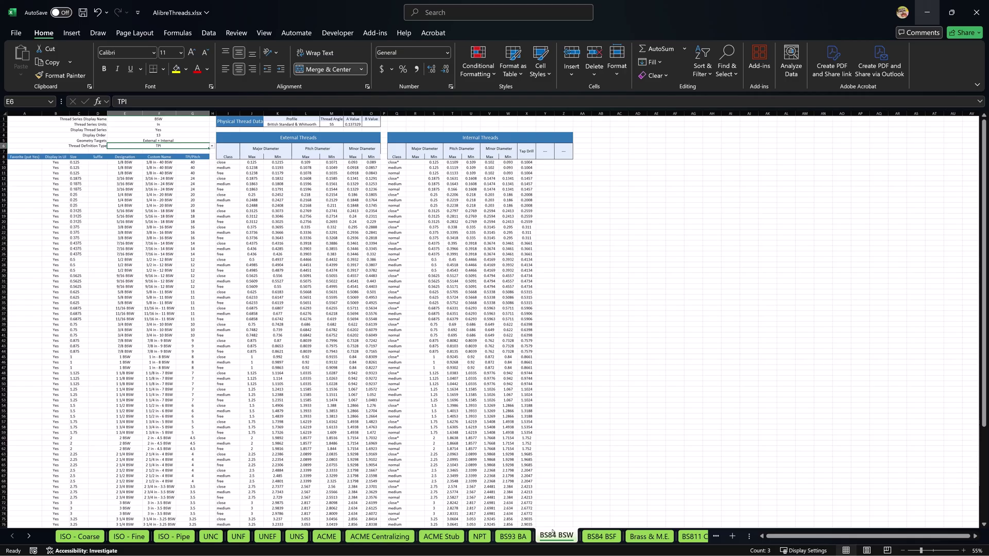
Copy the BS84 BSW sheet as BS84 BSW (2), placed before DoNotModify
right_click(554, 537)
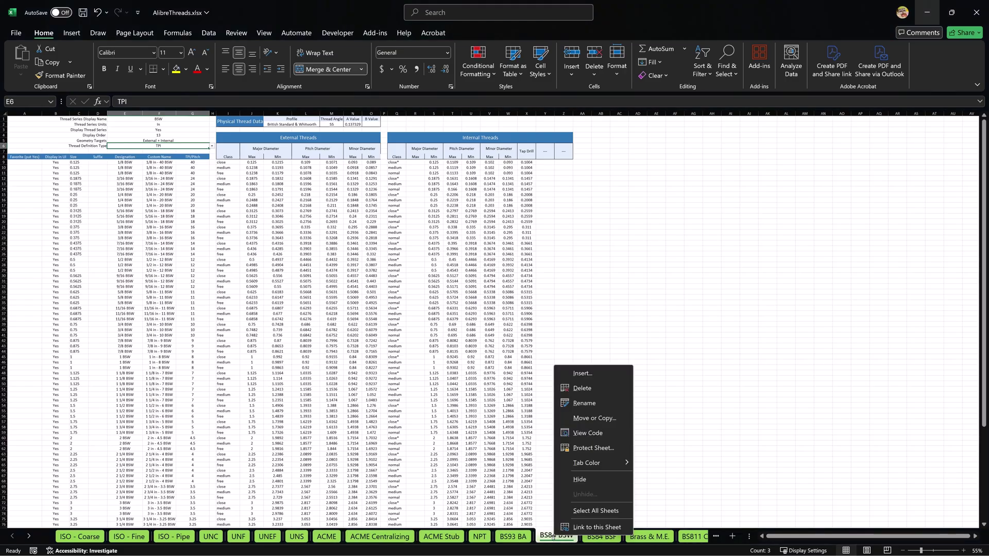
click(587, 418)
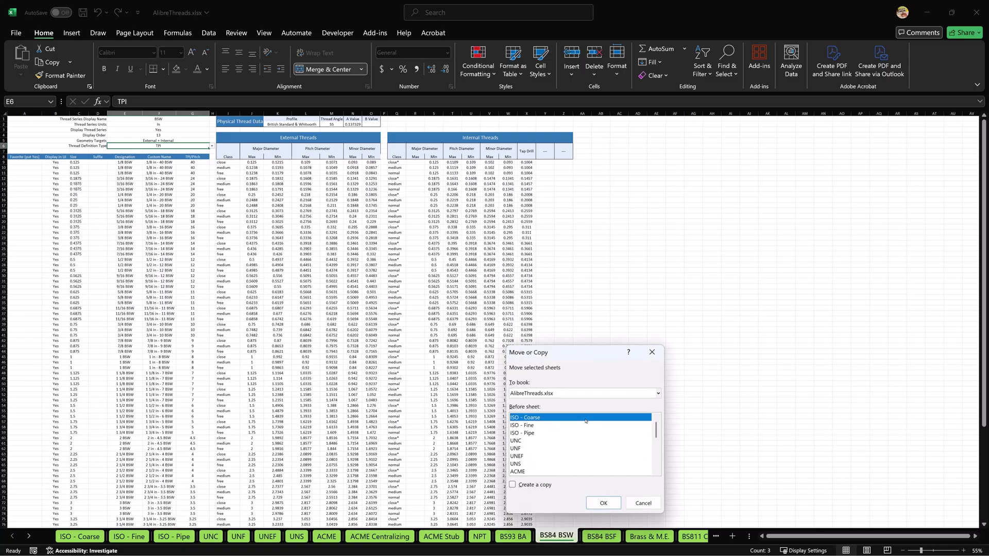
scroll(586, 420, down, 5)
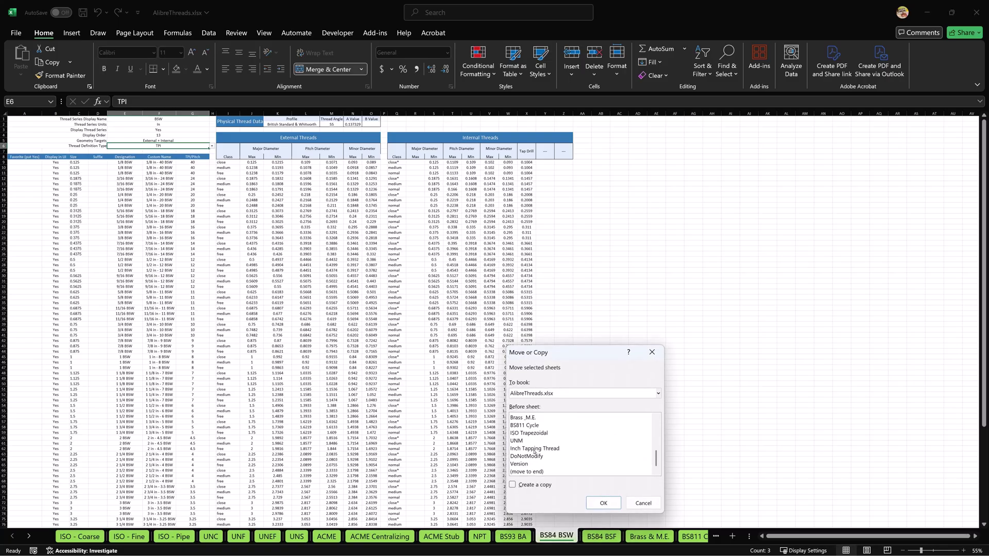
click(535, 457)
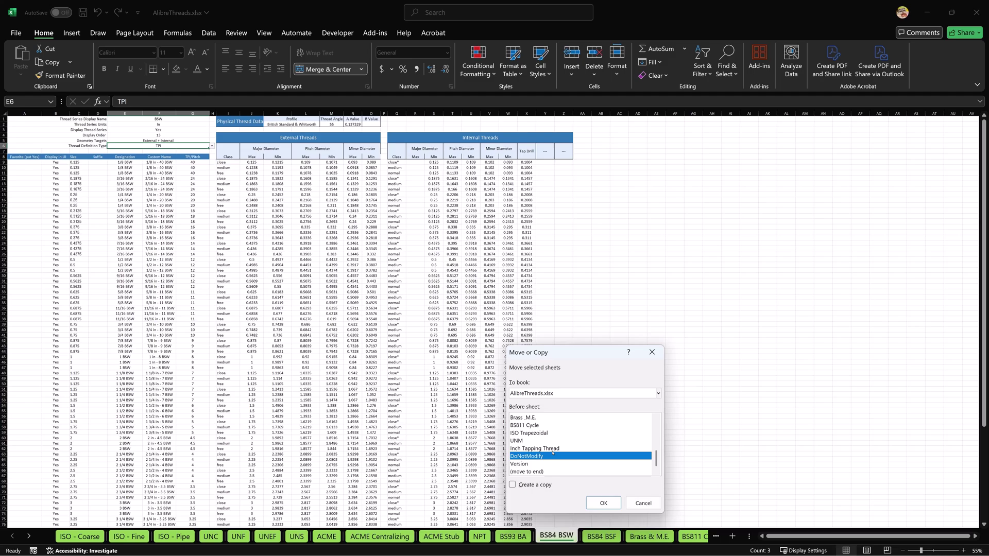
click(513, 484)
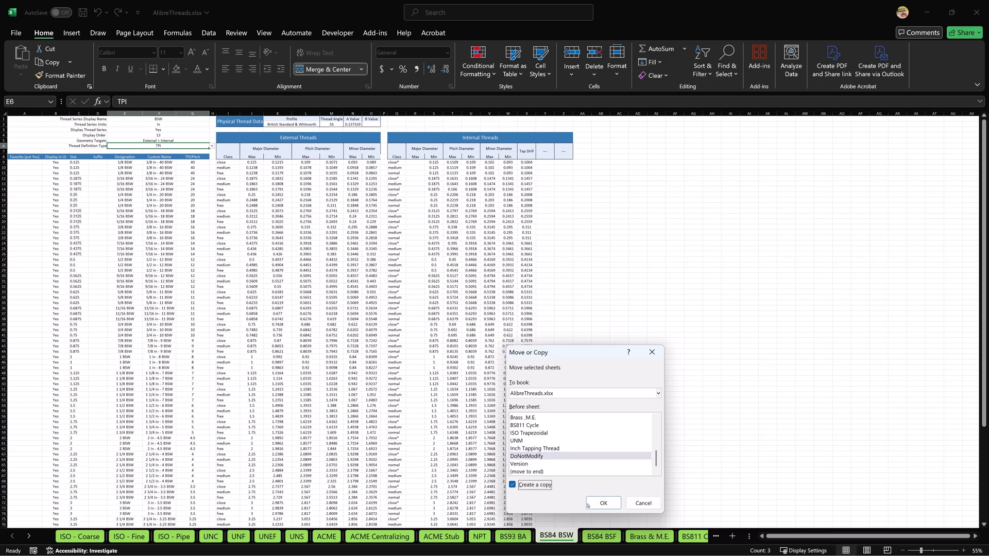
click(603, 503)
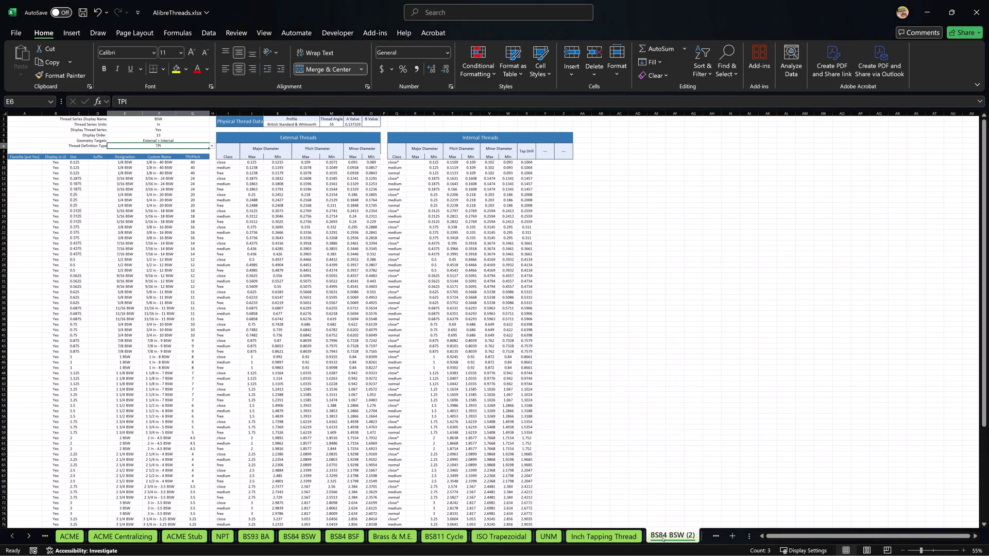
Rename the copied sheet to DIN 40430
right_click(665, 536)
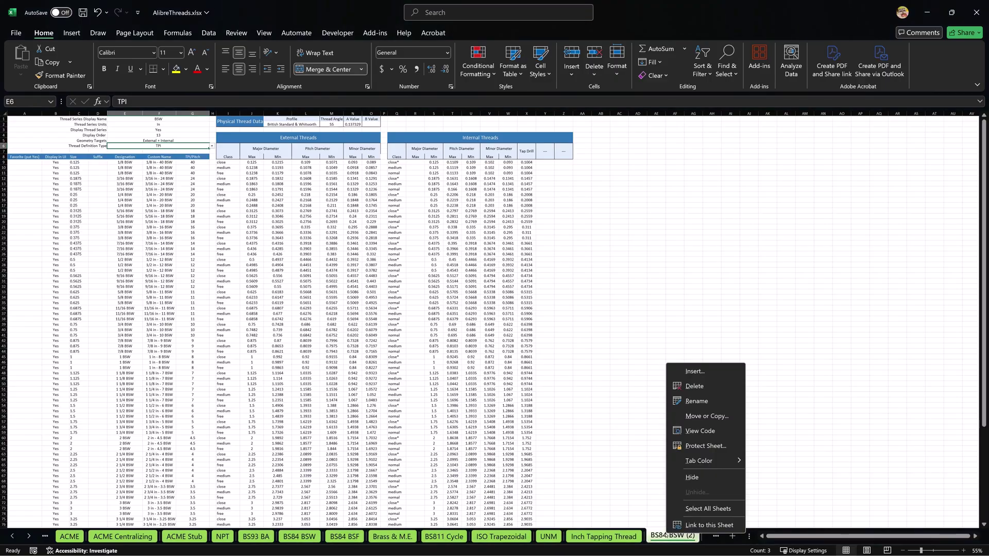
click(696, 401)
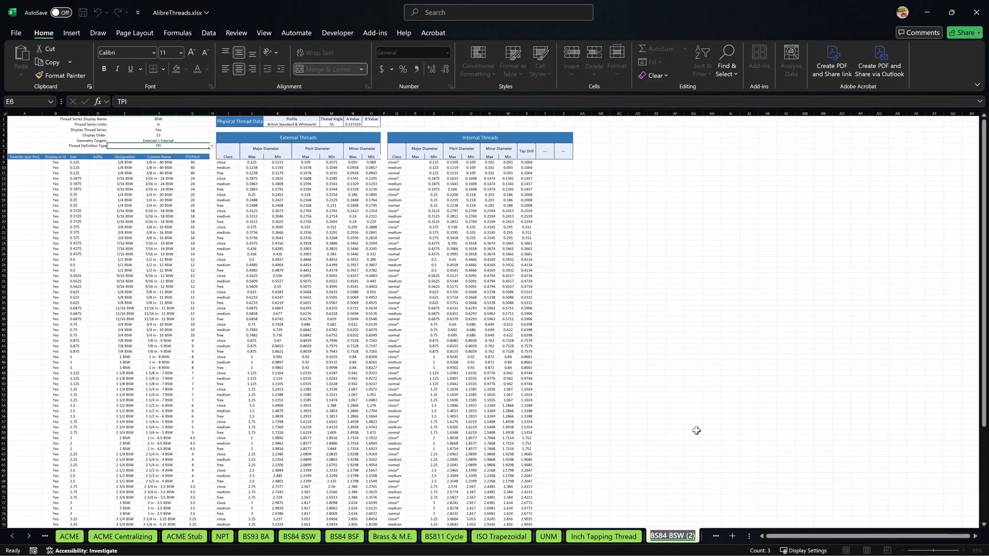
text(C)
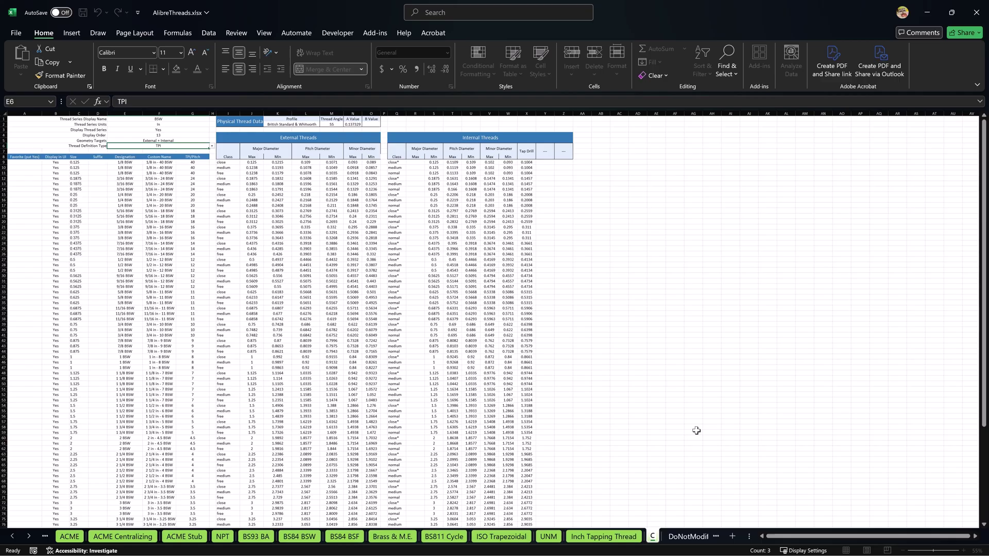
text(onduit Thread)
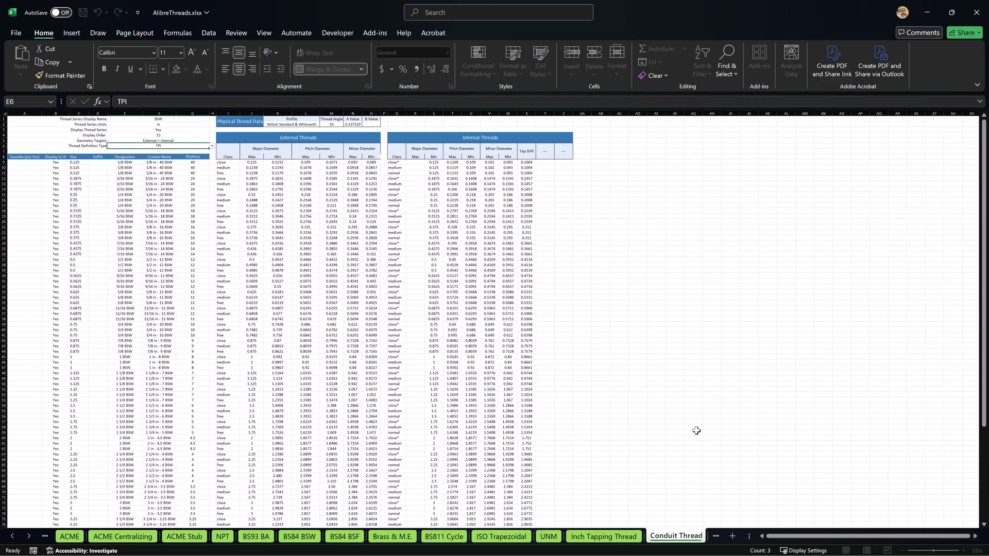
key(Return)
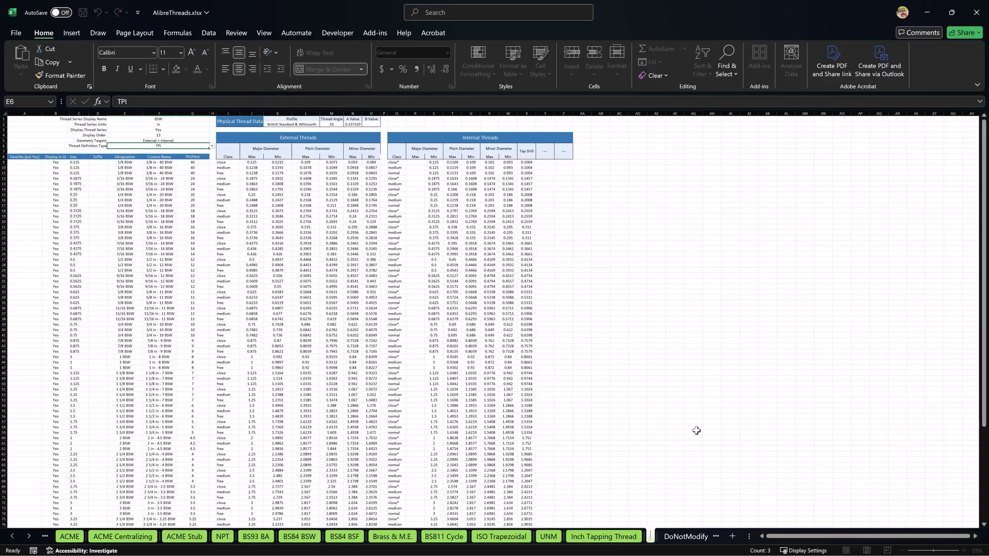
text(DIN 40430)
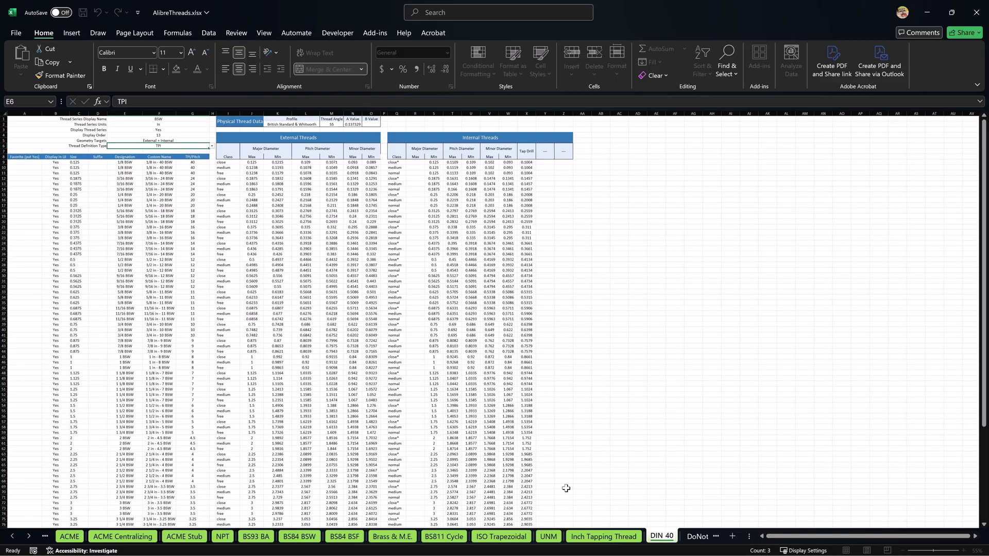
click(630, 424)
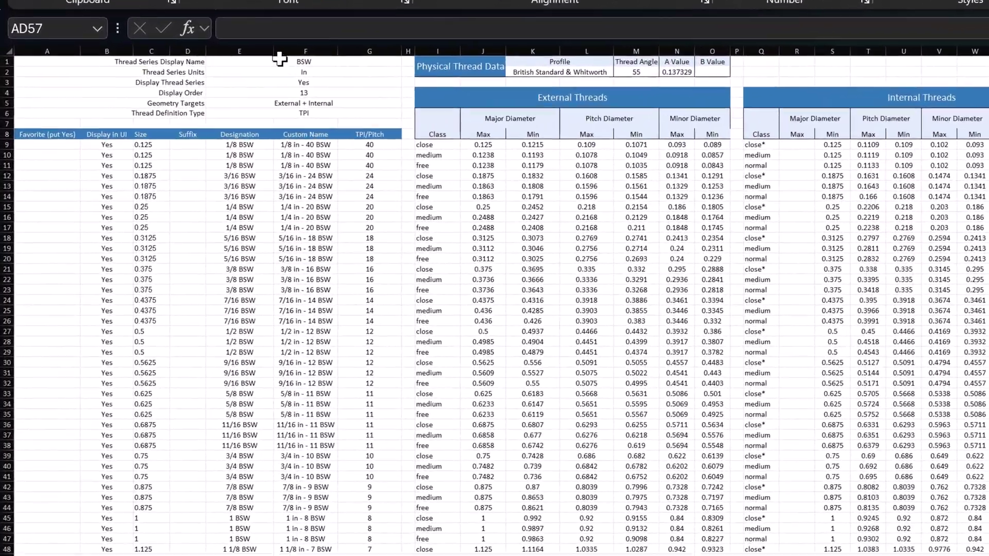
Set the series display name to DIN 40430 CONDUIT and its units to mm
click(146, 117)
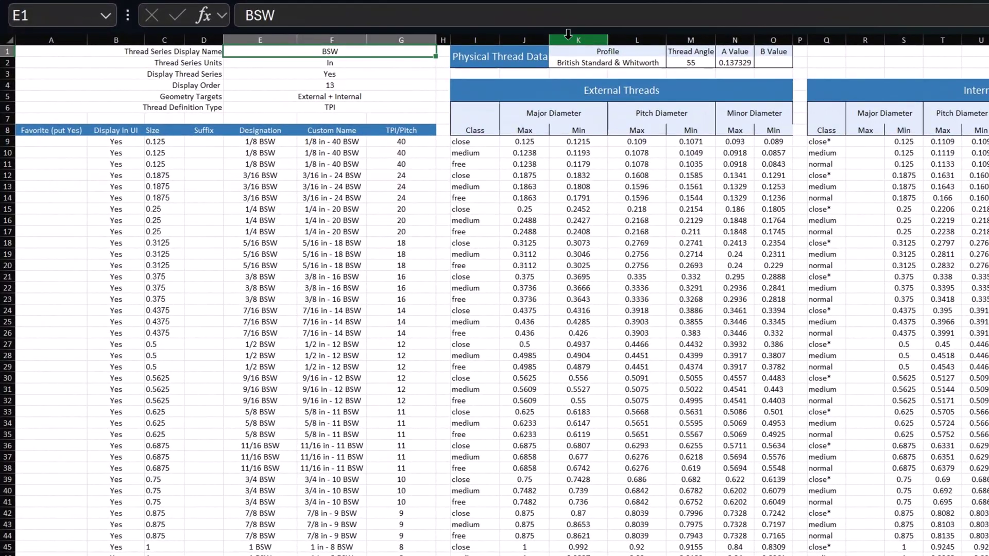
text(DIN 40430 CONDUIT)
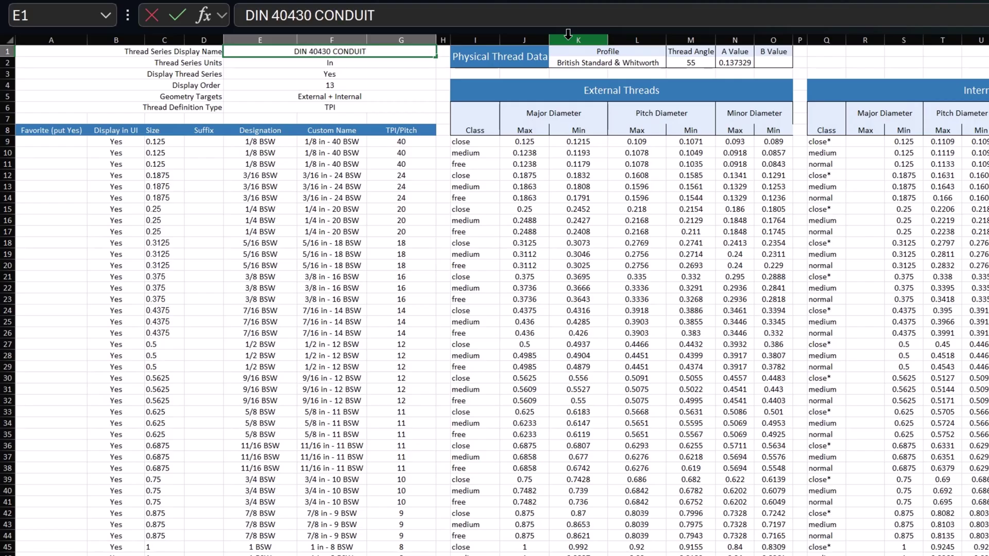
key(Return)
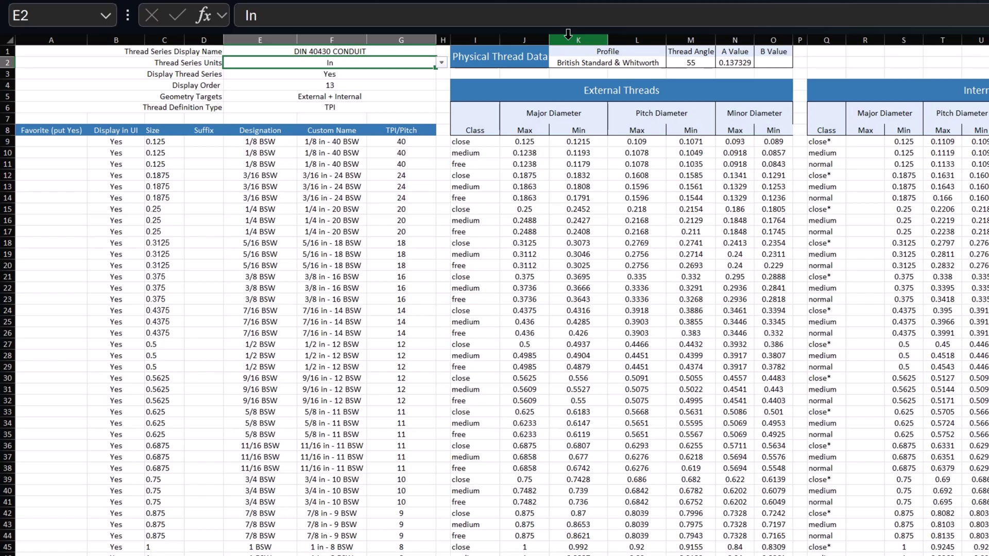
click(443, 63)
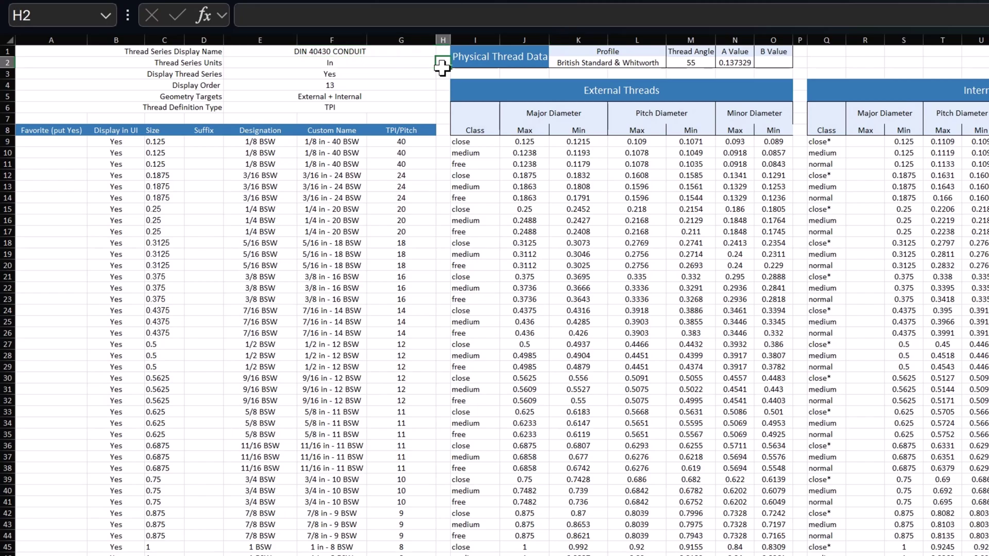
click(422, 56)
click(422, 63)
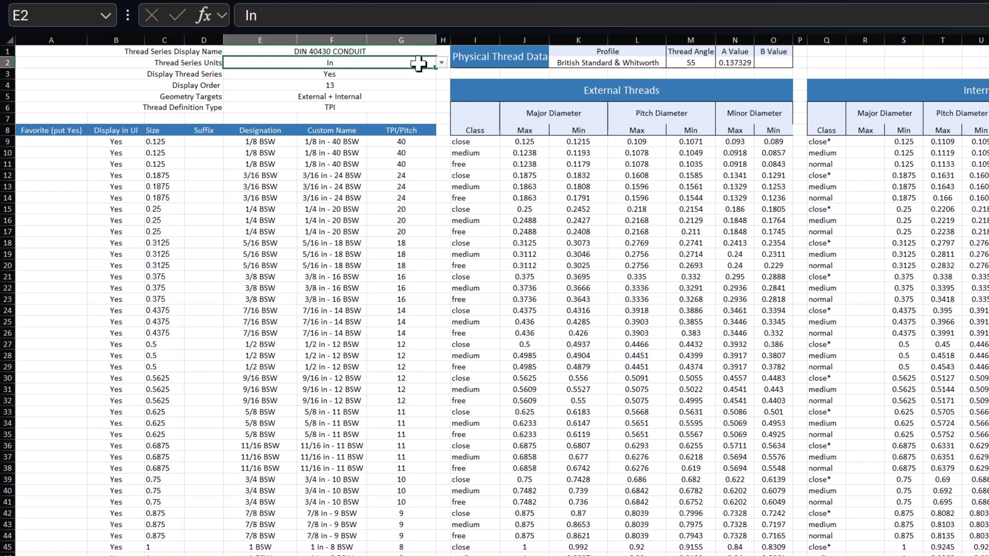
click(442, 62)
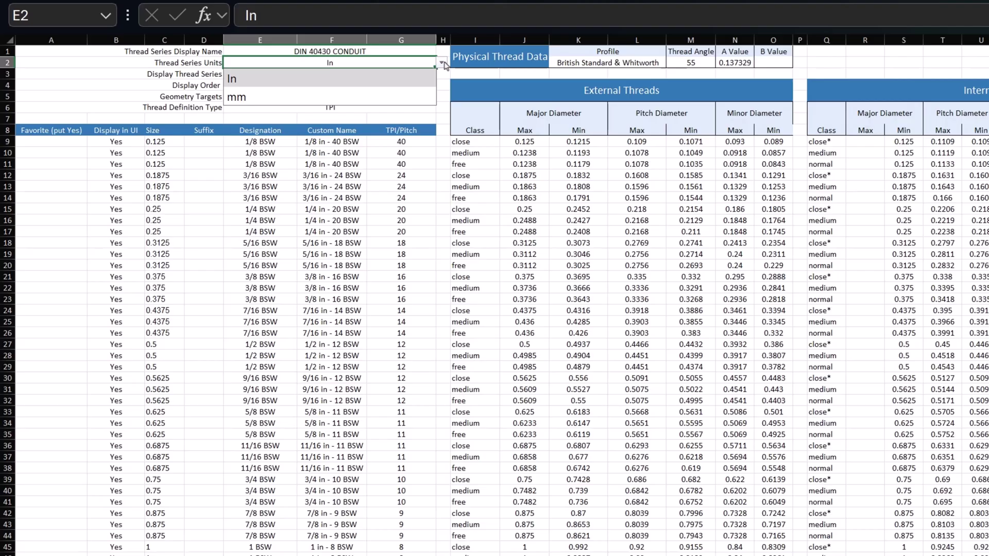
click(359, 95)
Compare display order values on the Inch Tapping Thread and UNM sheets, then return to DIN 40430
click(348, 73)
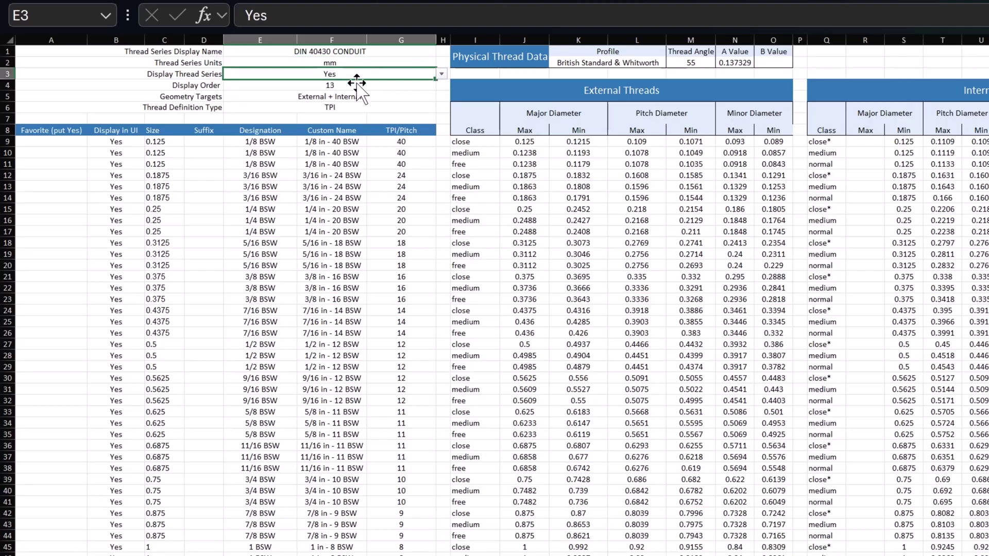
click(354, 89)
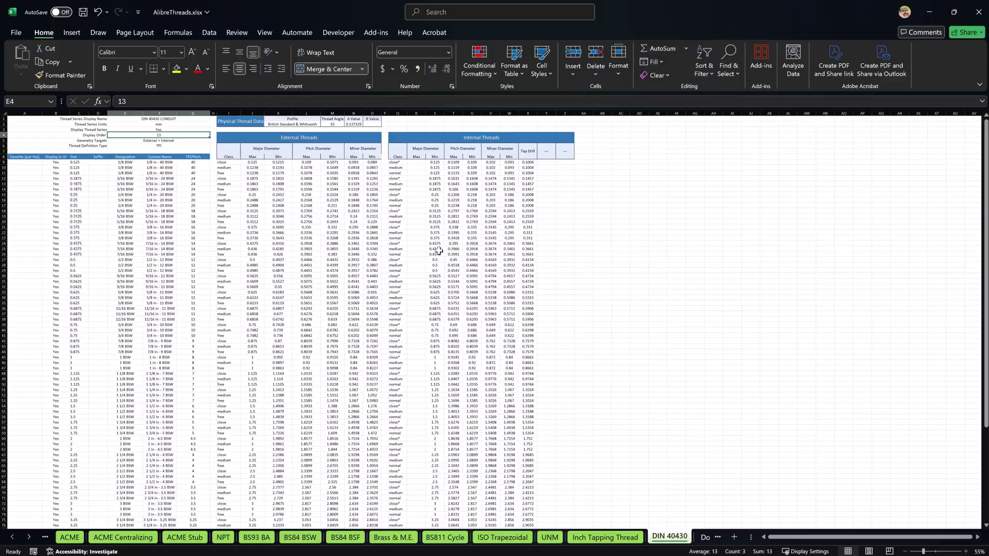
click(600, 537)
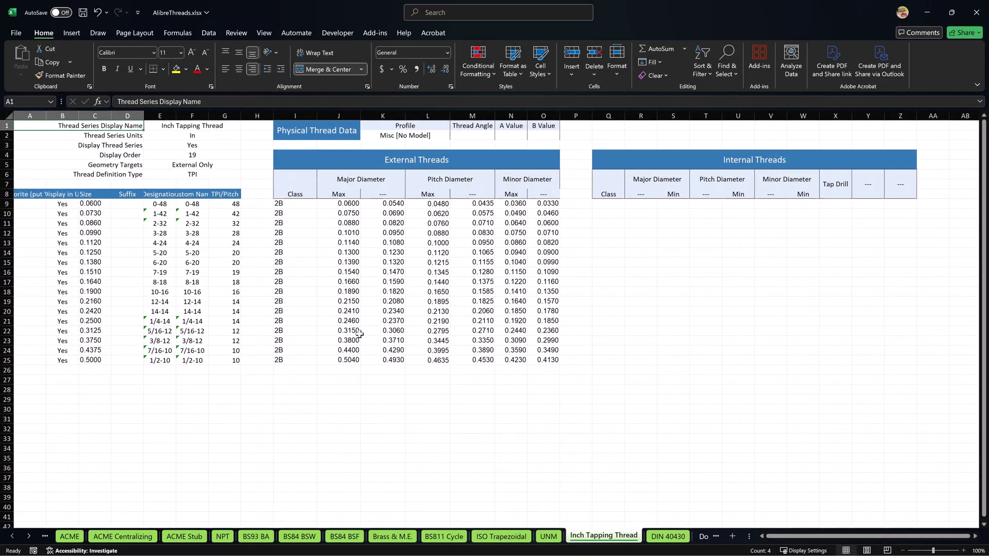
click(545, 539)
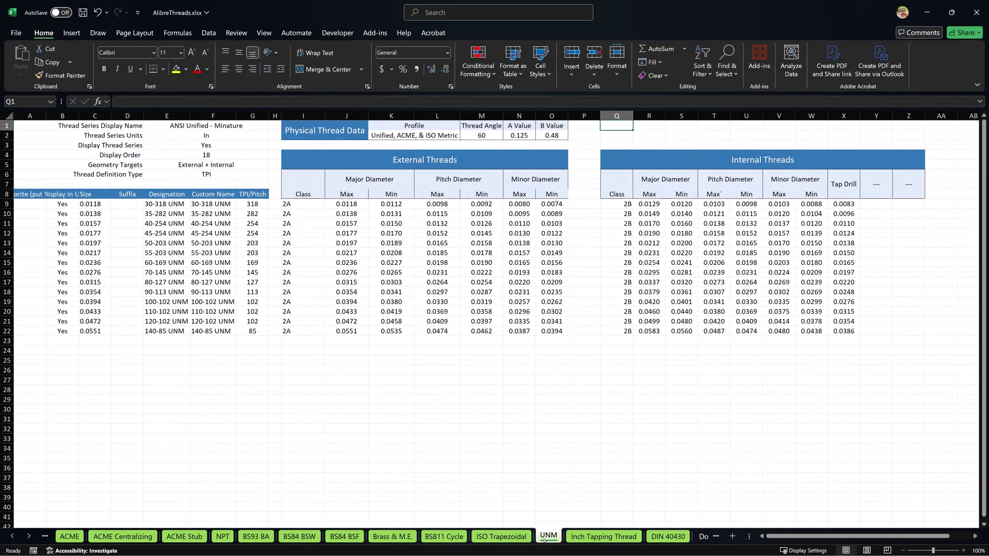
click(667, 536)
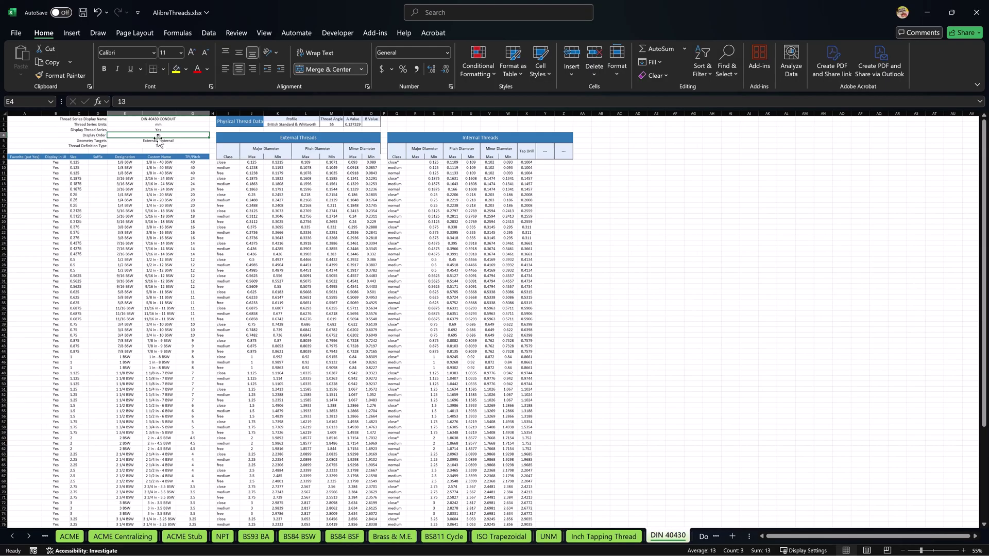
Set the display order to 20 and look over the geometry targets setting
text(20)
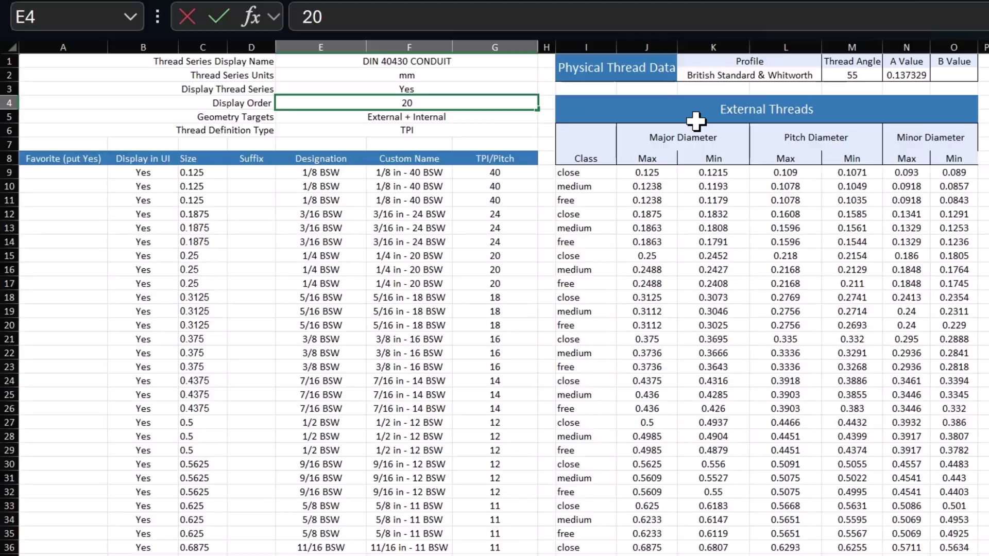
key(Return)
key(Up)
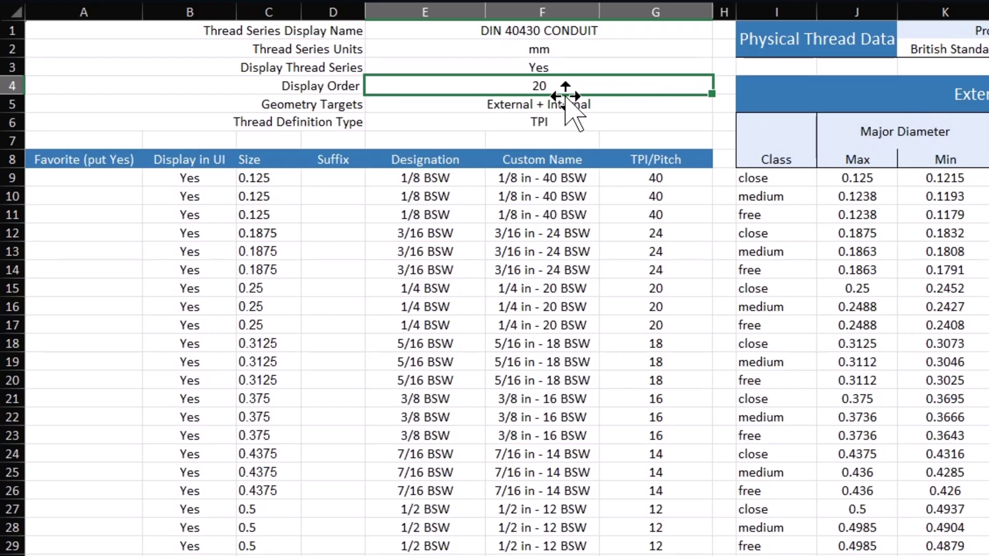
click(538, 104)
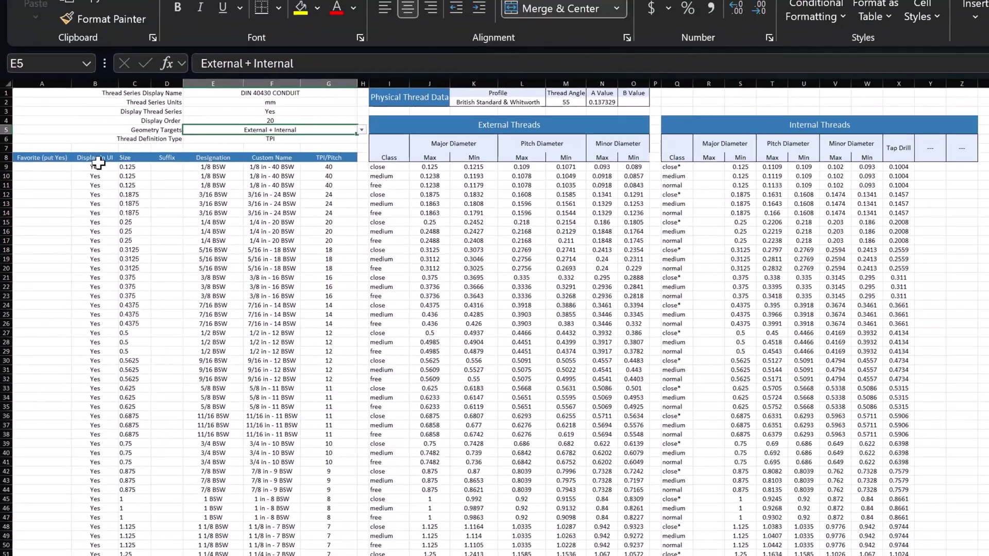
Clear all the old BSW size and dimension data from the table
drag(206, 178, 206, 196)
drag(61, 189, 67, 514)
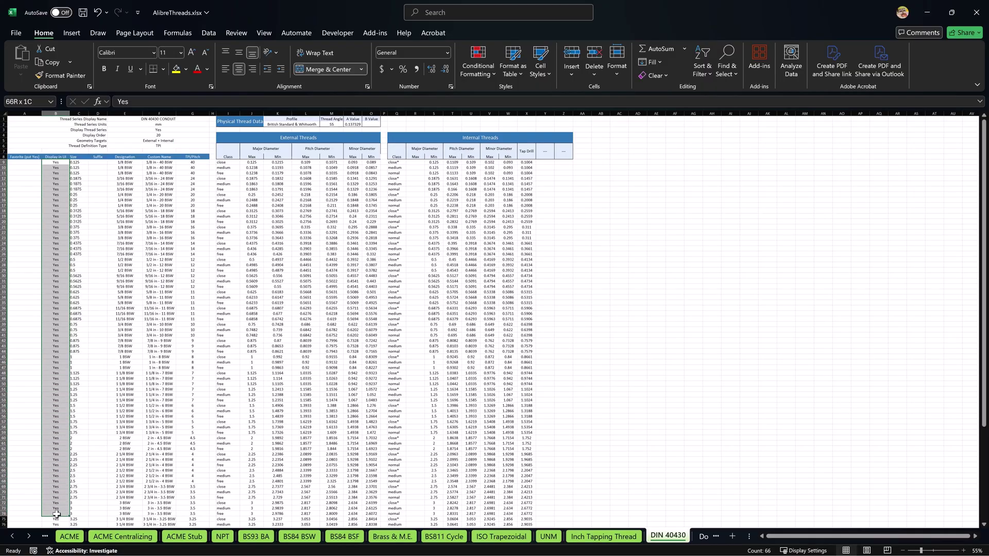
drag(78, 163, 535, 550)
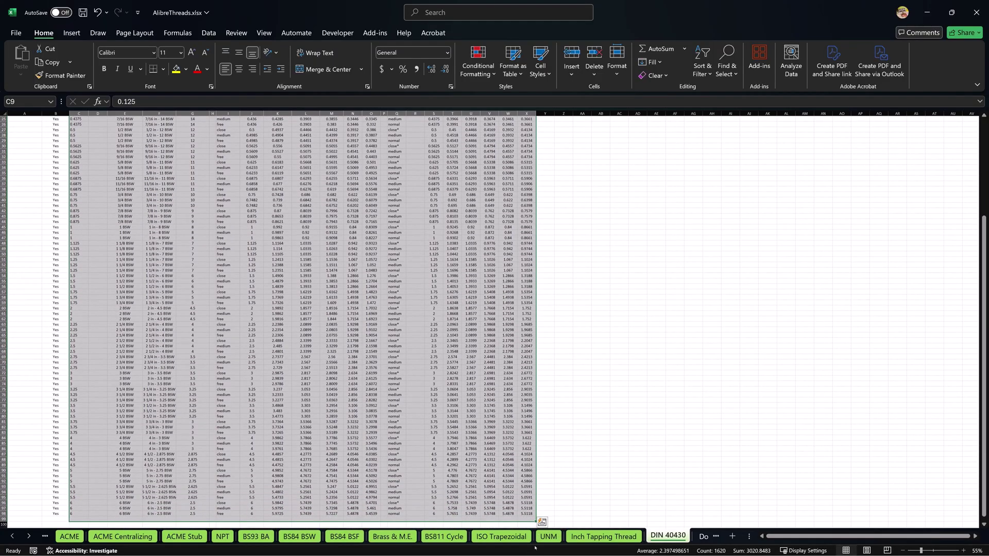
key(Delete)
scroll(177, 194, up, 8)
Enter sizes 7, 9, 11, 13.5, 16, 21, 29, 36, 42, 48 down the Size column from C9
click(76, 164)
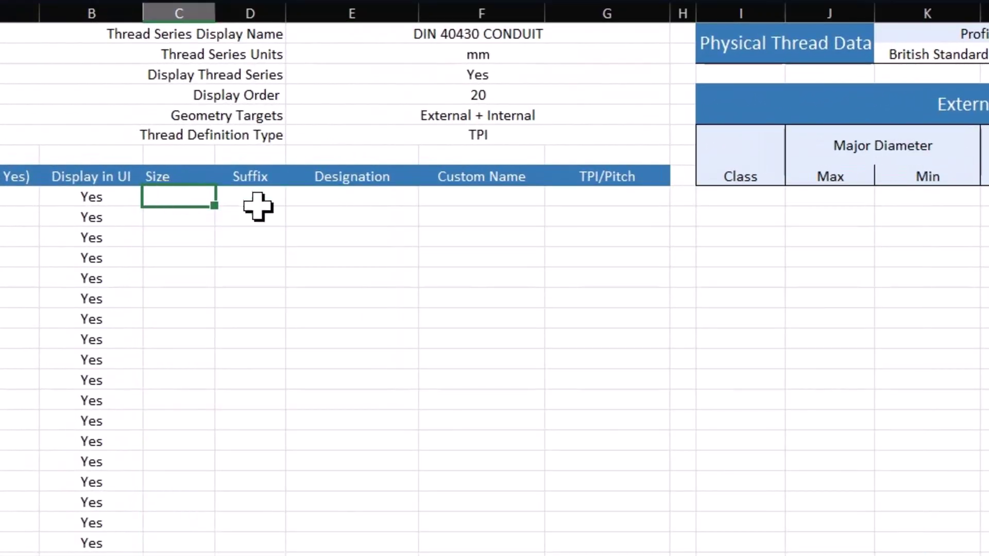
text(7 9 11 13.5 16 21 29 36 42 48)
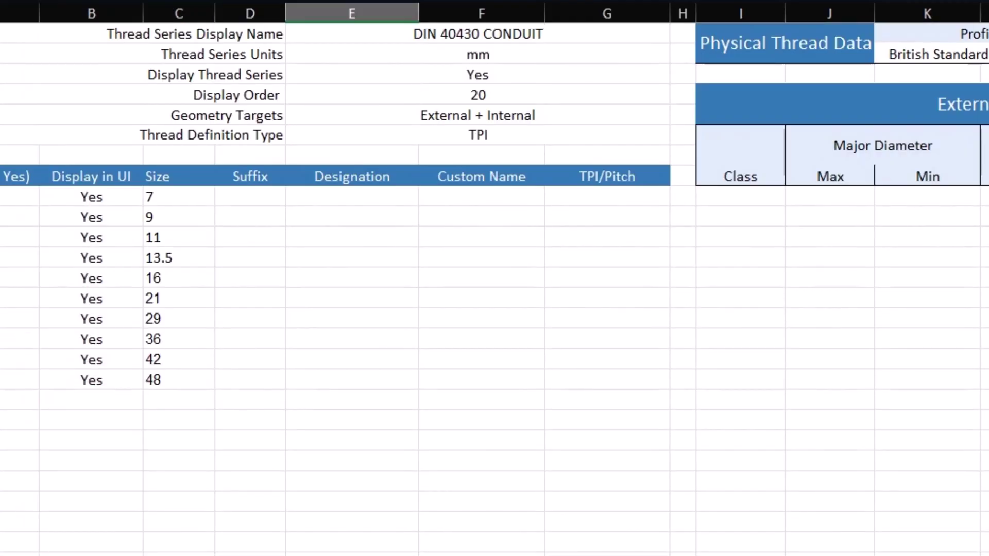
drag(162, 203, 155, 379)
click(170, 195)
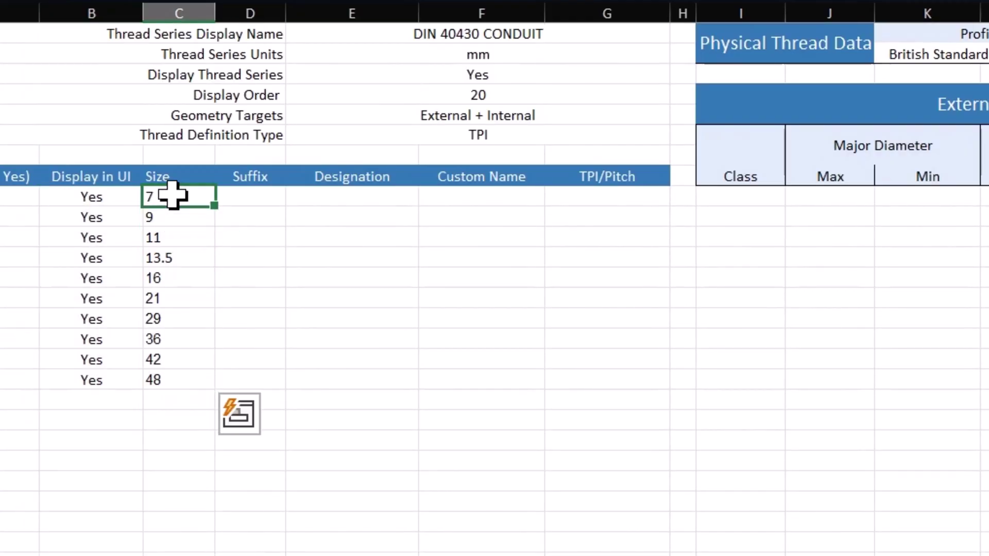
Fill the suffix Pg down beside all ten sizes
click(238, 202)
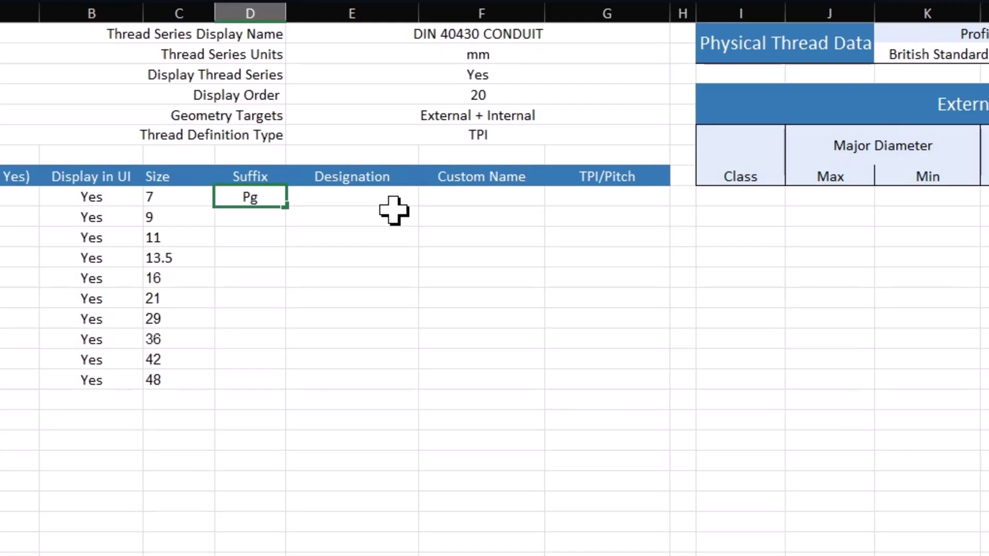
click(394, 210)
click(260, 199)
drag(284, 204, 276, 384)
click(481, 521)
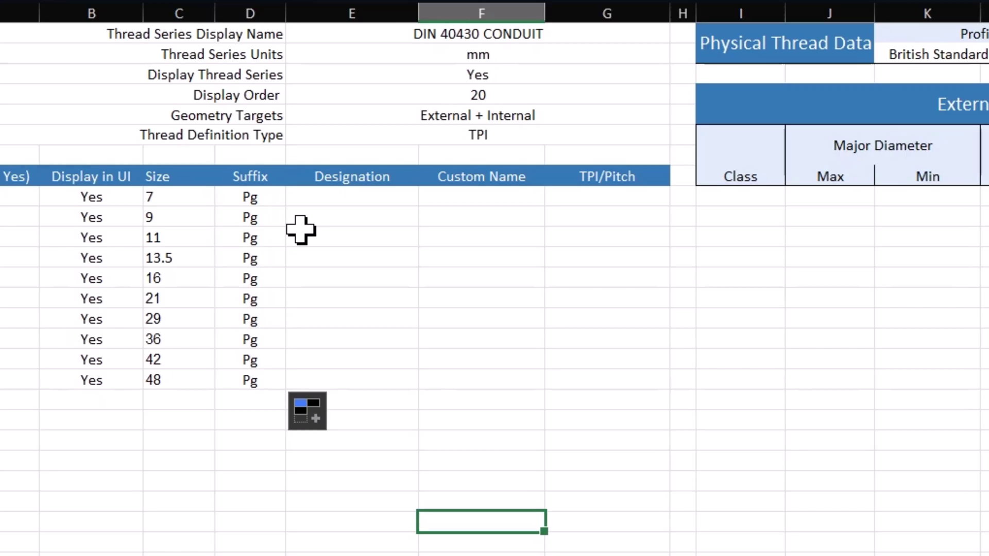
click(246, 301)
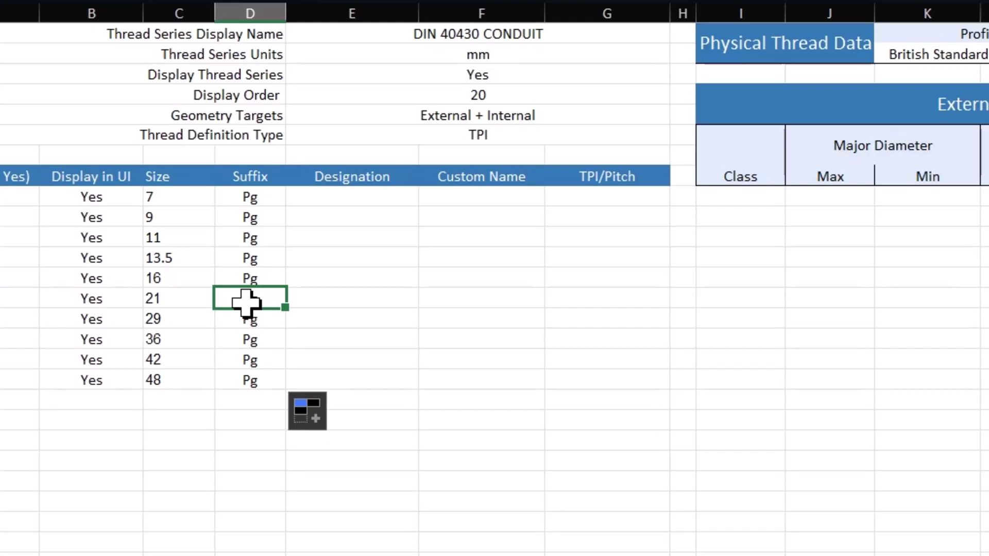
Enter a size-plus-one formula in E9 and fill it down the Designation column
click(357, 213)
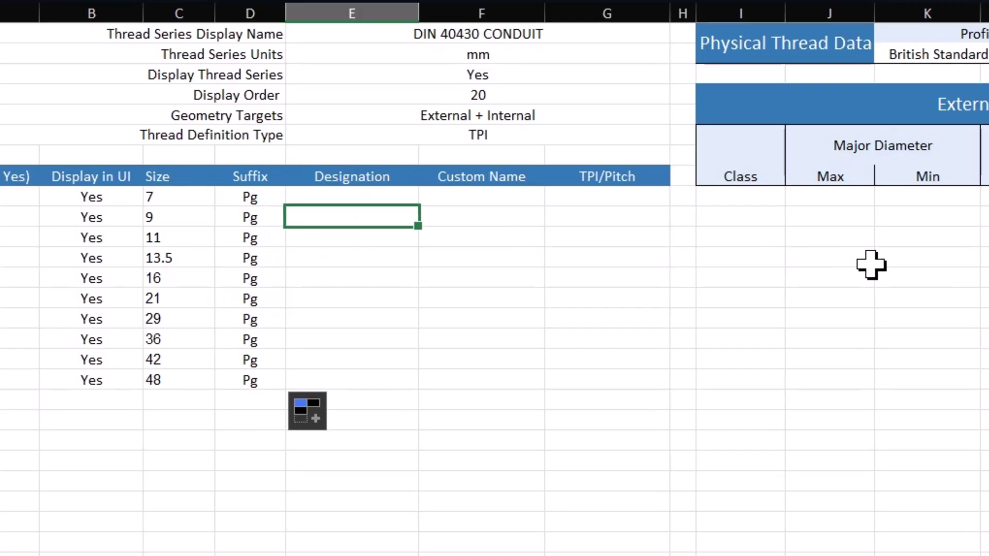
key(Up)
text(=)
key(Left)
key(Left)
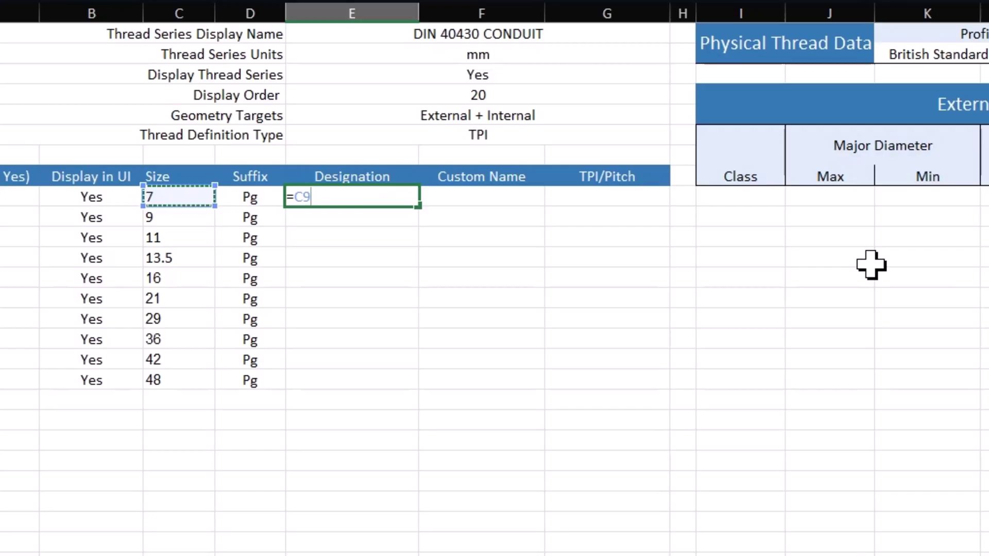
text(+1)
key(Return)
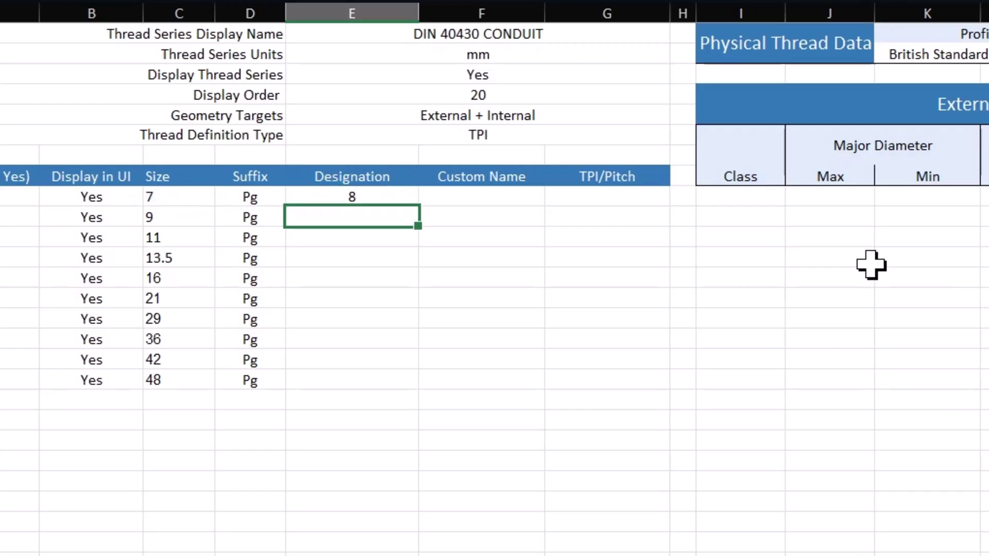
click(401, 199)
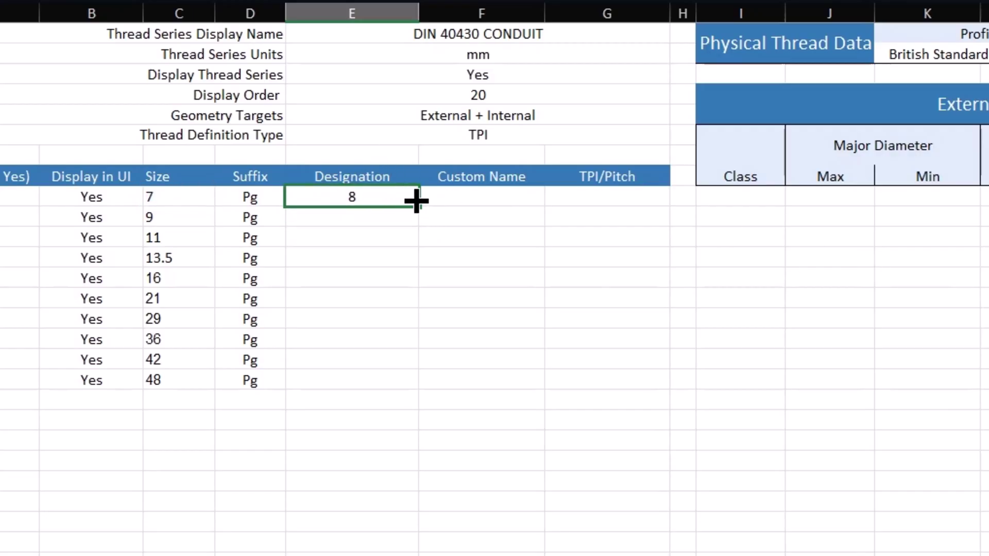
drag(418, 206, 418, 391)
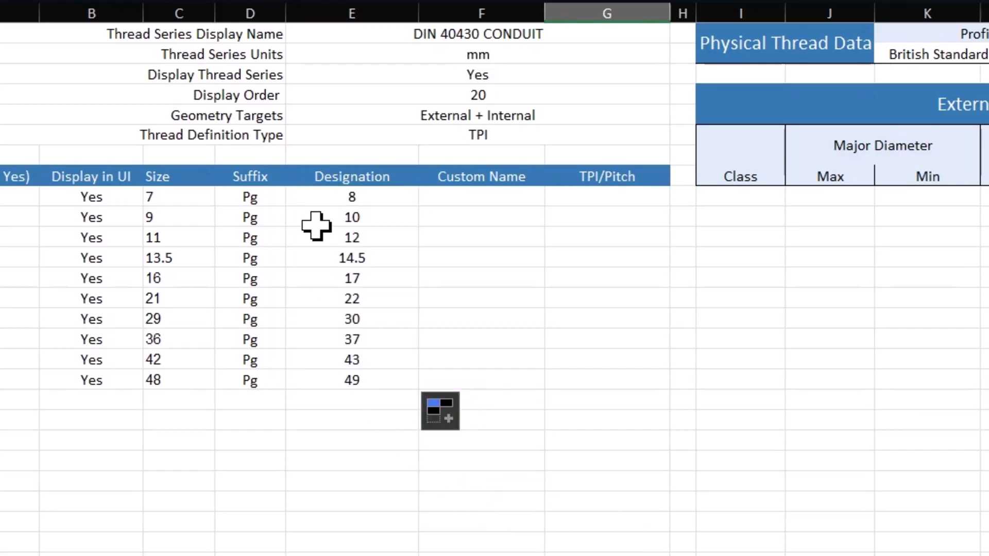
drag(338, 195, 370, 384)
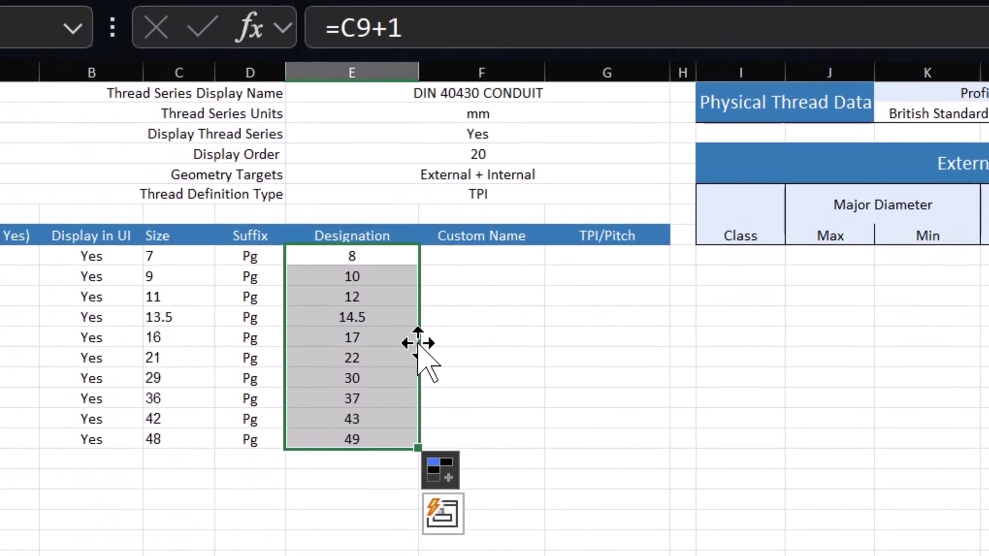
Convert the Designation numbers to values only, then delete E9:E21
drag(419, 284, 379, 341)
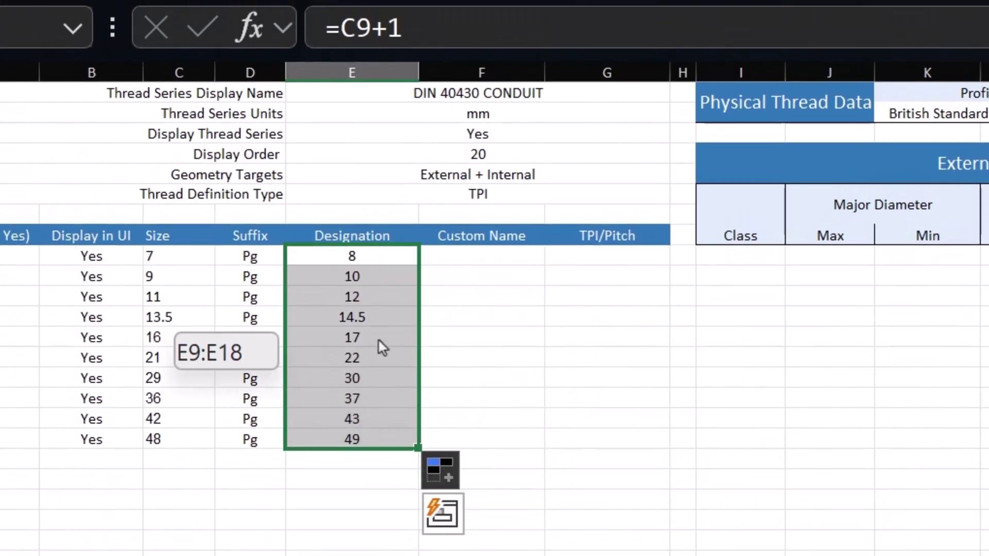
right_drag(379, 341, 383, 334)
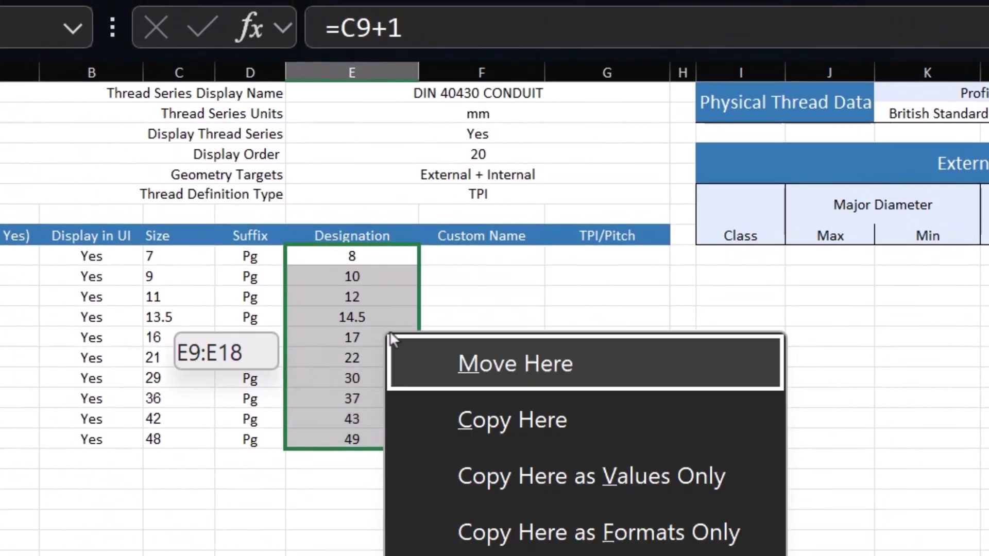
click(633, 485)
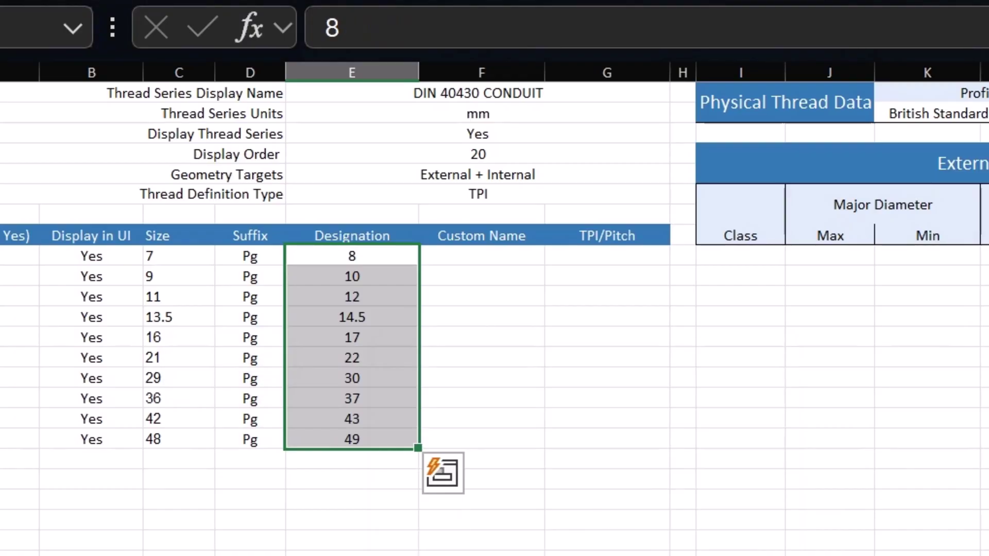
click(331, 363)
click(355, 277)
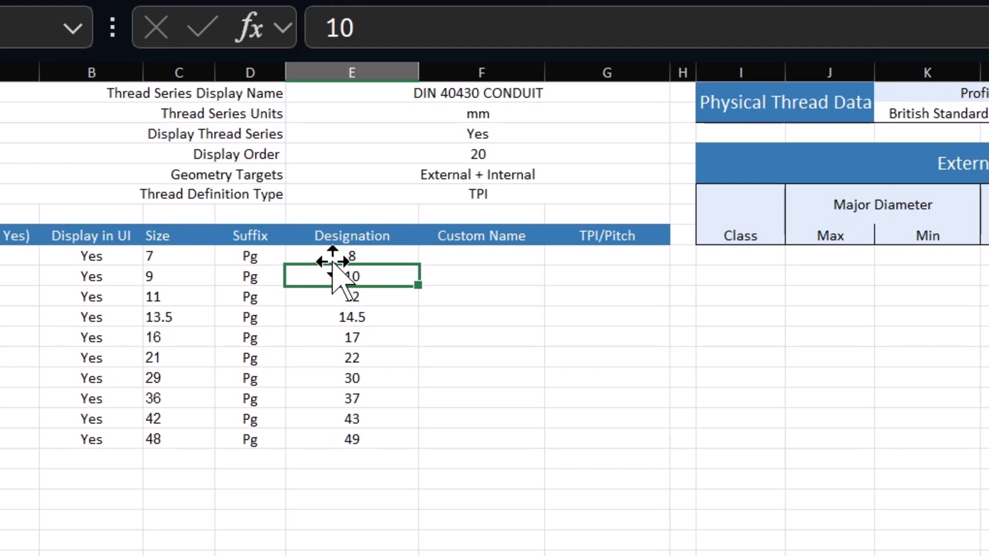
click(346, 243)
drag(338, 256, 354, 510)
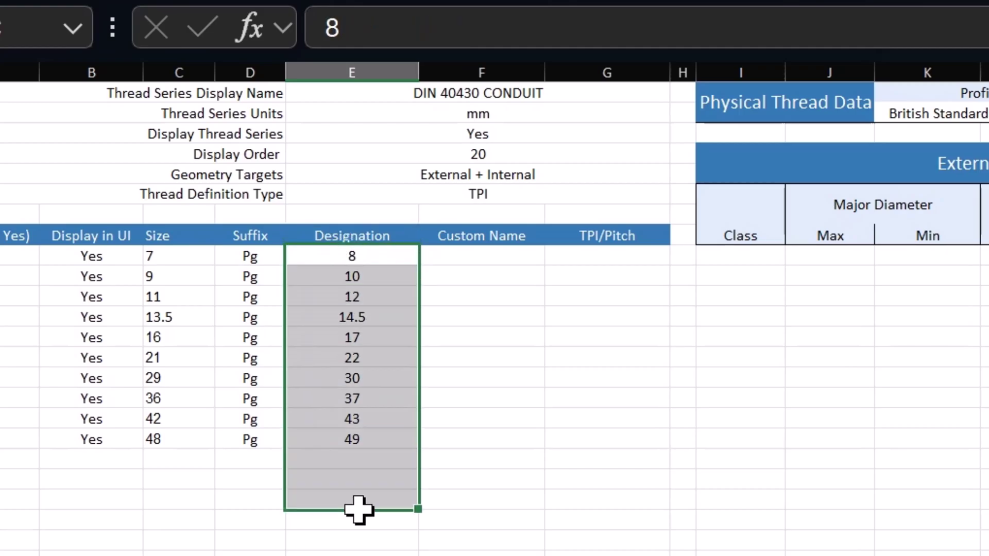
key(Delete)
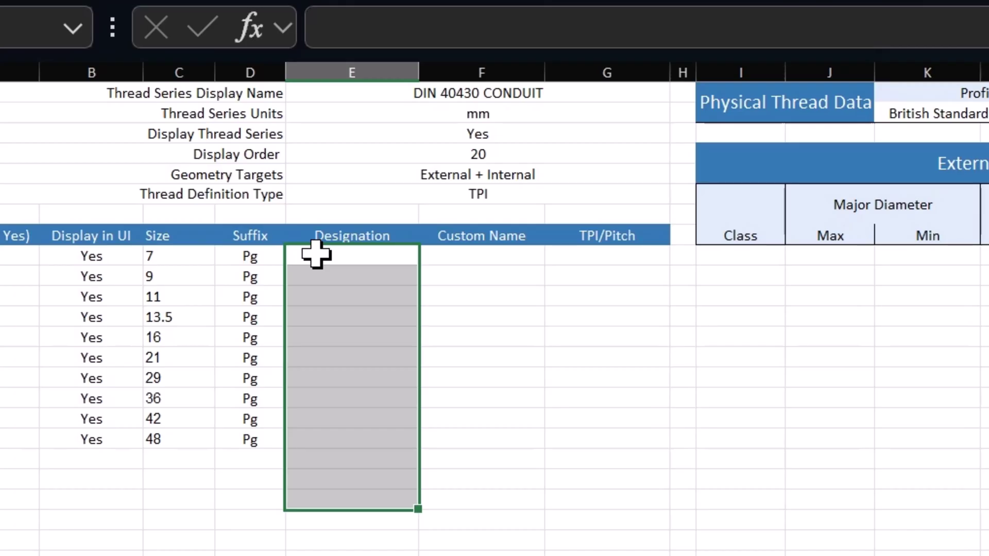
Enter a formula in E9 joining the Pg suffix and the size
click(336, 254)
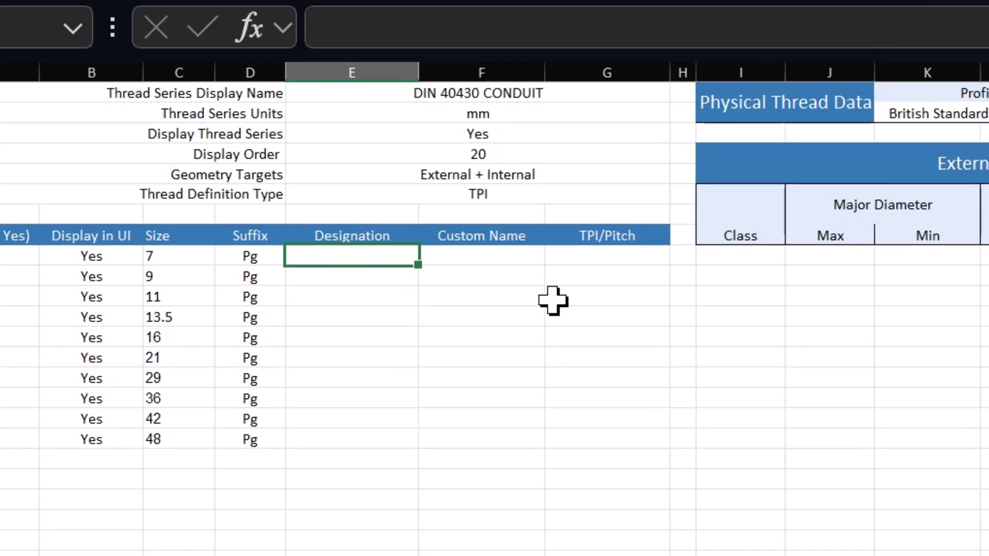
text(=)
key(Left)
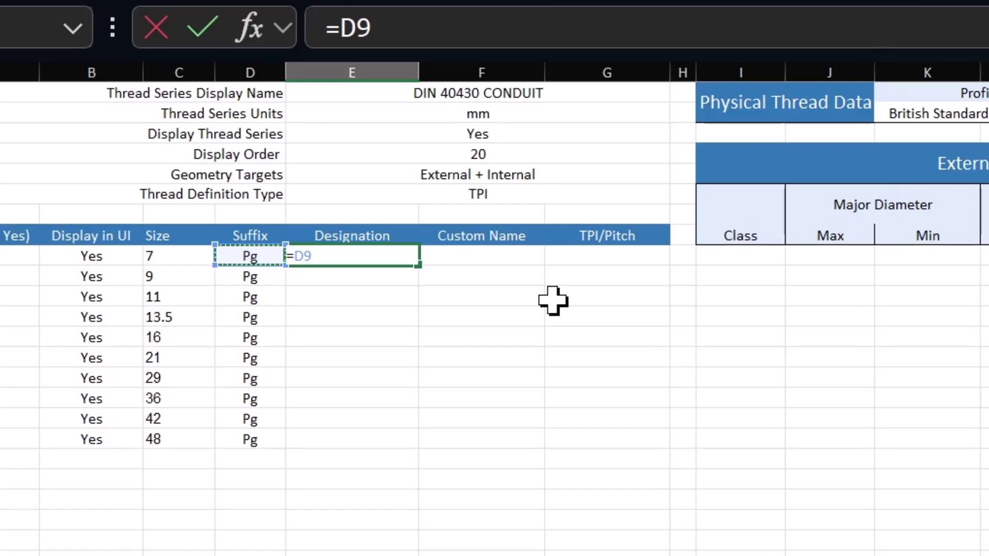
text(&)
key(Left)
key(Left)
key(Return)
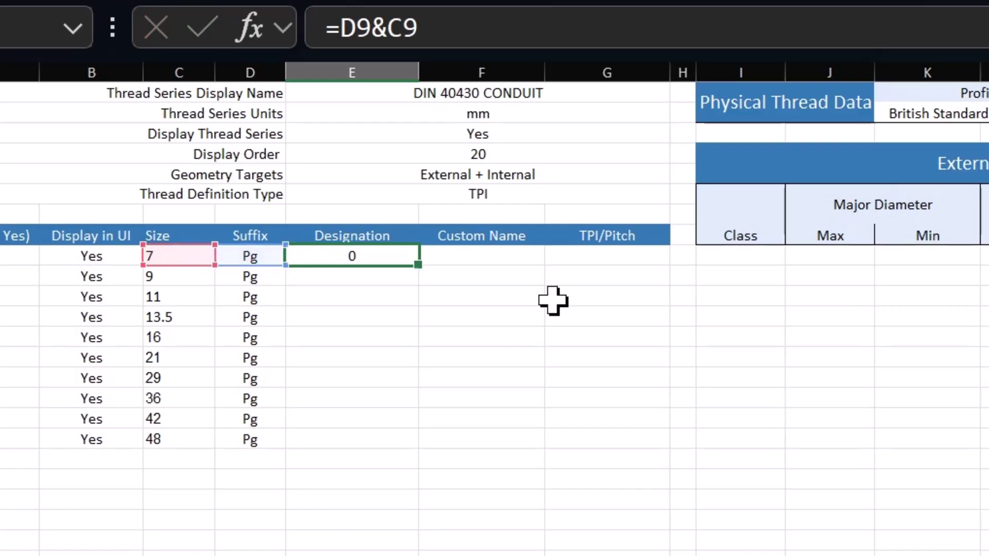
key(Up)
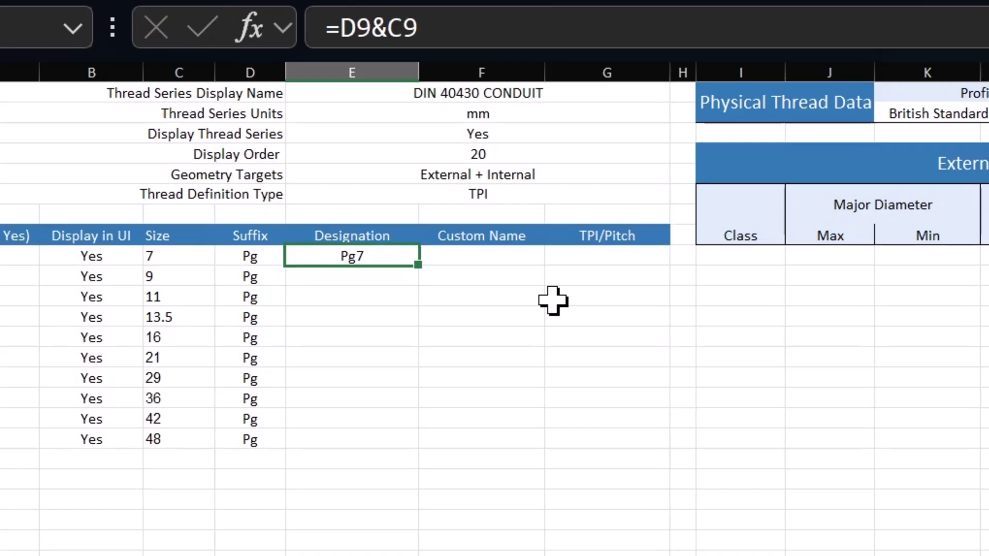
Add a space so the formula gives Pg 7, and fill it down to Pg 48
click(388, 20)
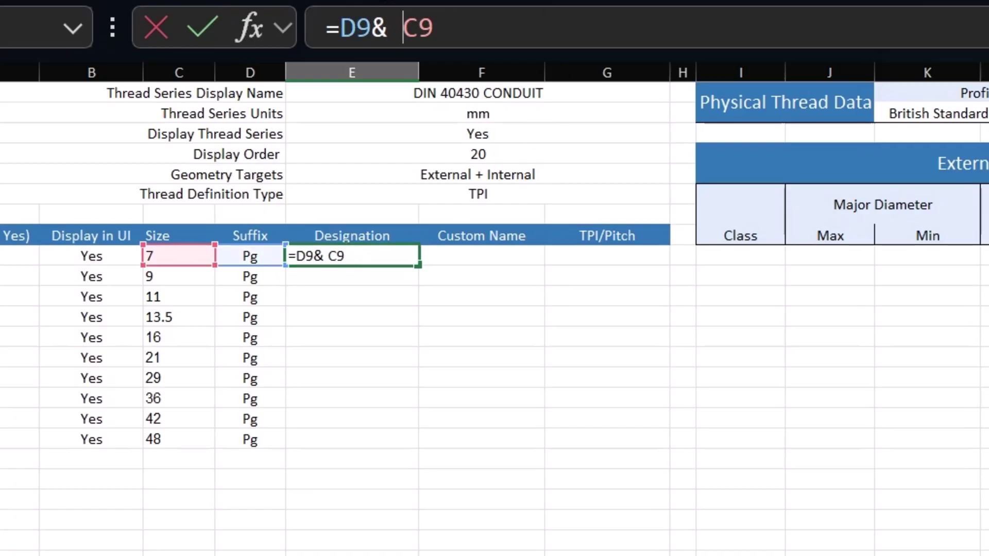
text(" " )
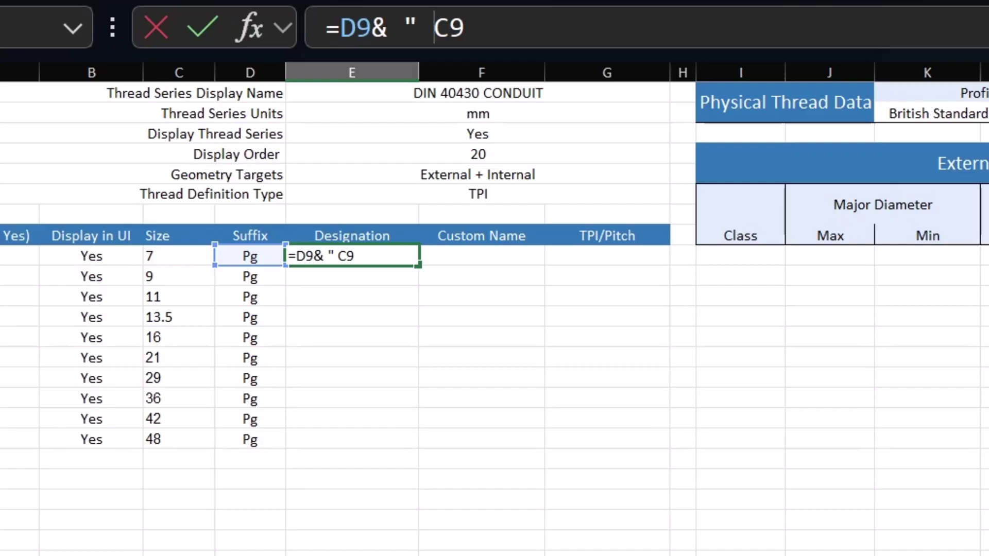
text(&)
key(Return)
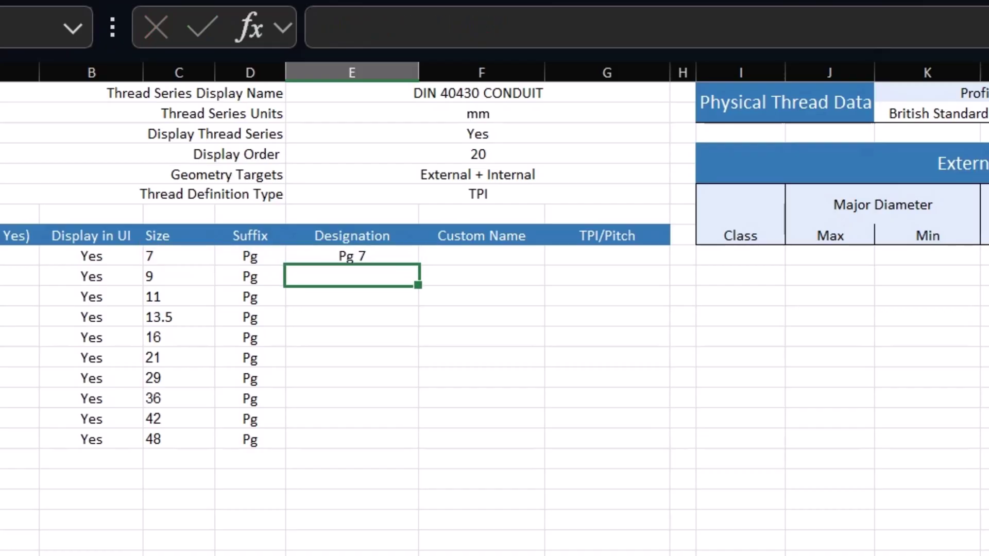
click(374, 256)
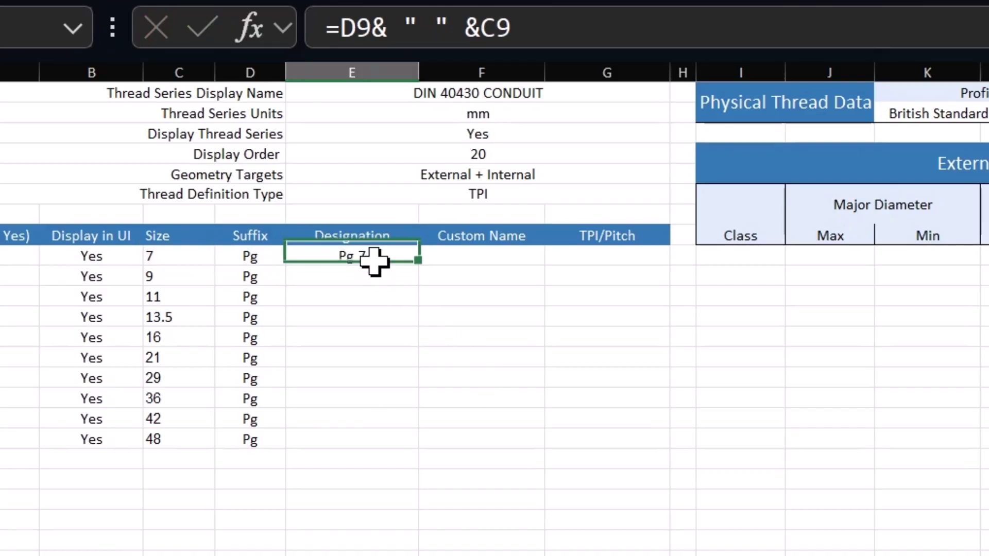
drag(416, 272, 408, 446)
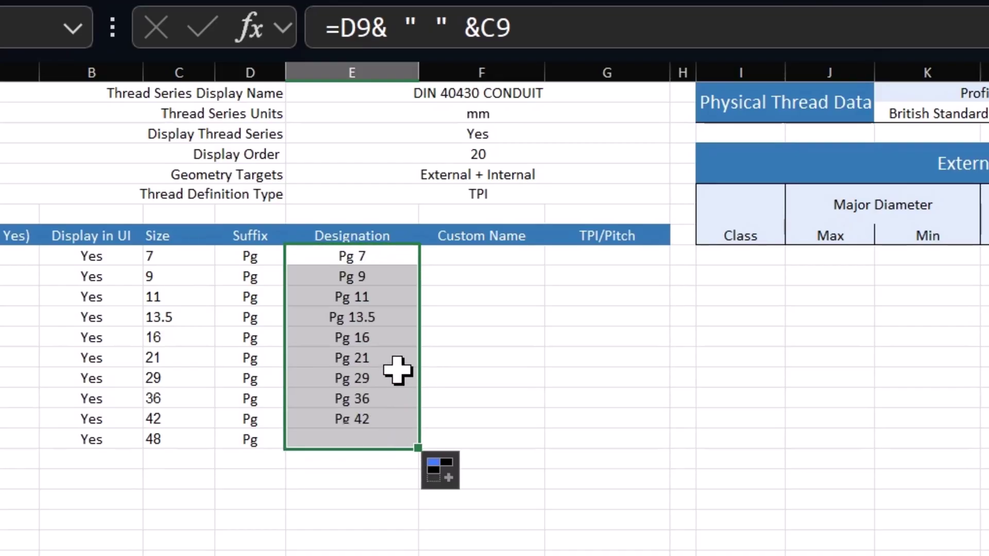
click(386, 338)
Convert the designations Pg 7 through Pg 48 to plain-text values
drag(378, 260, 395, 440)
right_drag(419, 381, 400, 371)
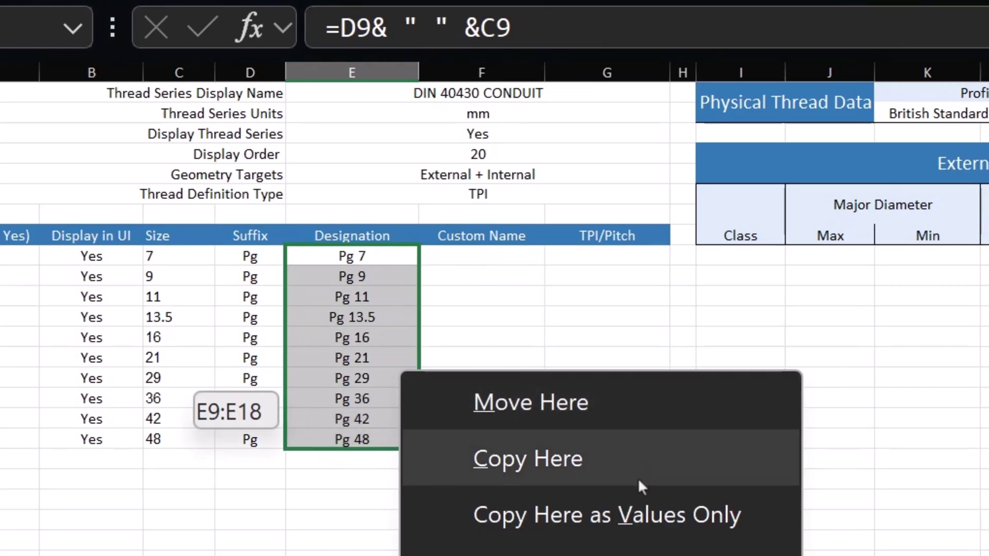
click(696, 514)
click(382, 336)
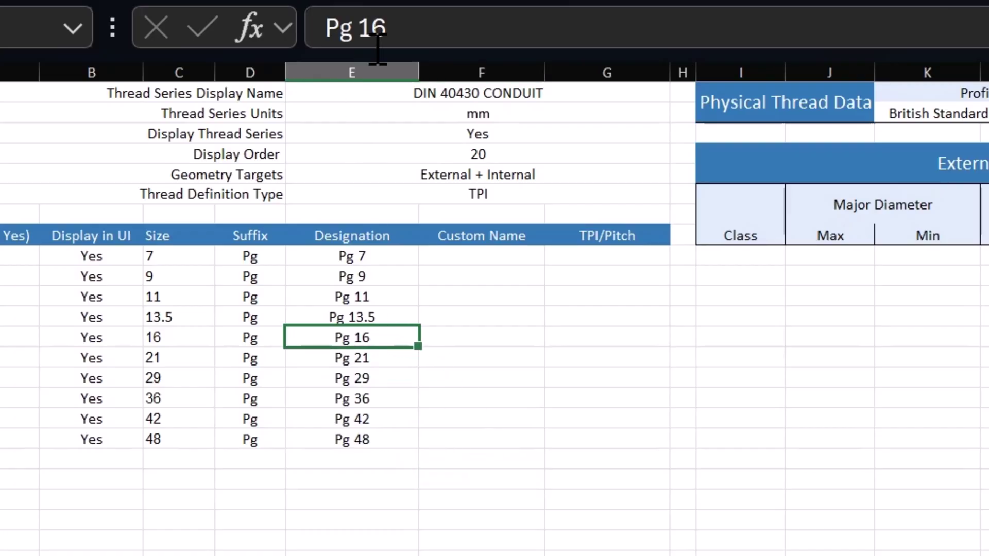
click(375, 297)
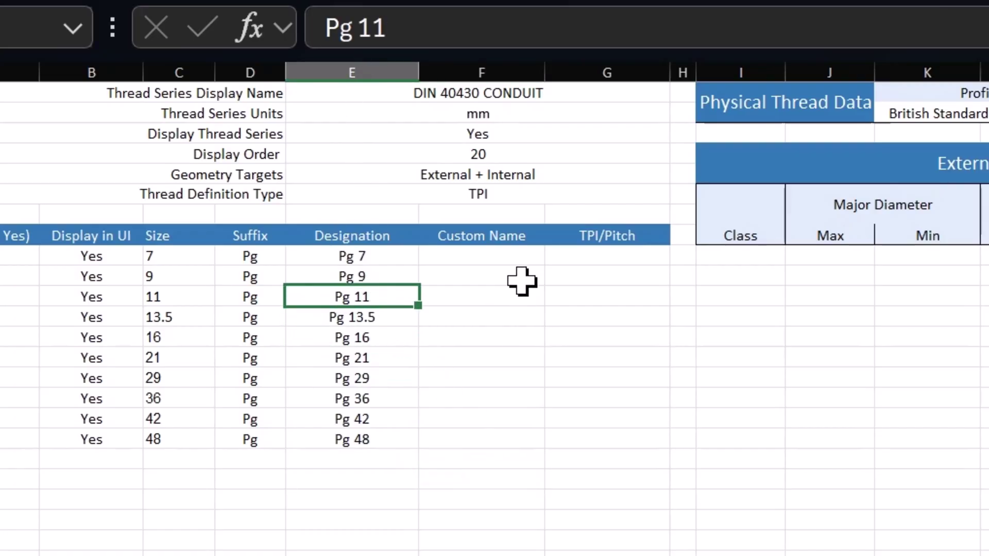
click(491, 257)
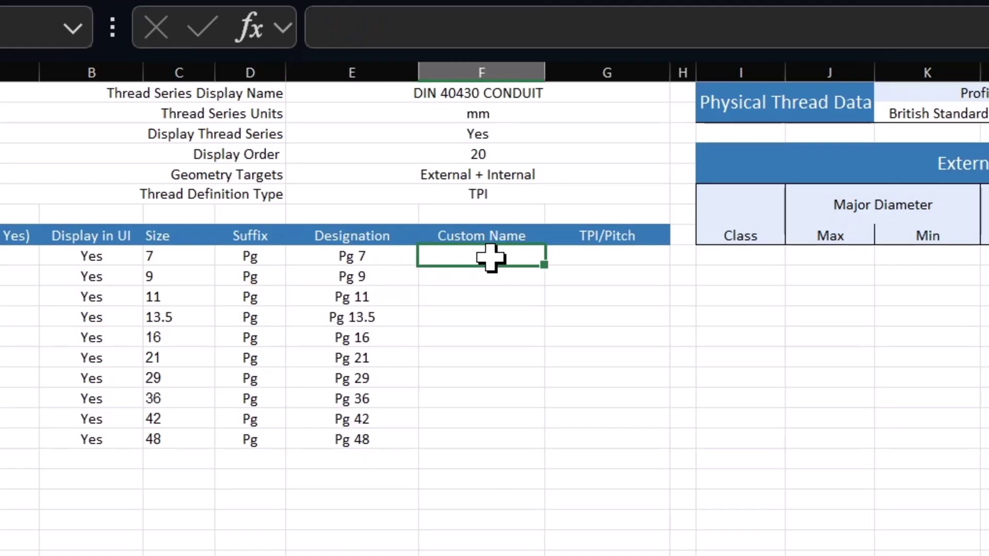
Fill the Custom Name column with a formula referencing each designation, Pg 7 to Pg 48
text(=)
key(Left)
key(Return)
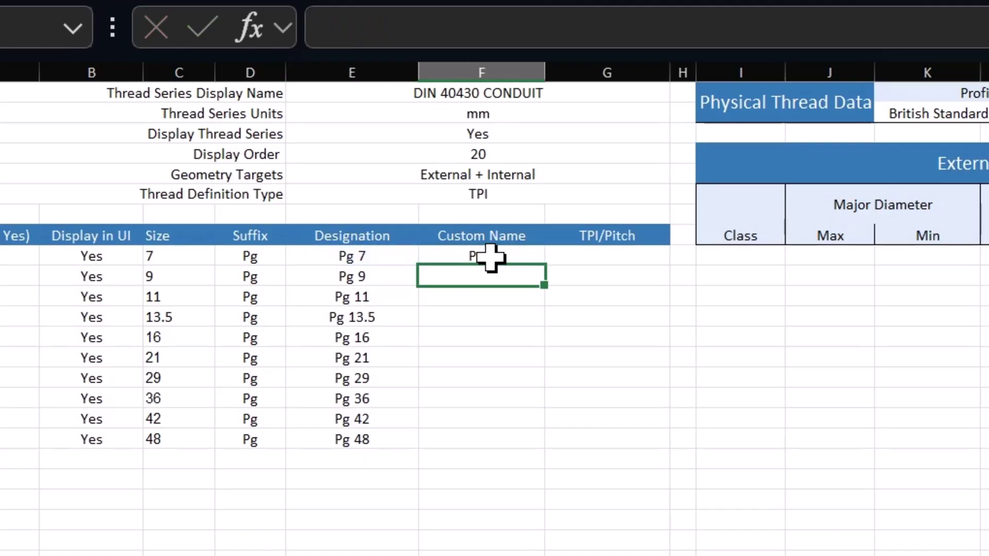
key(Up)
drag(545, 263, 537, 453)
click(487, 525)
click(534, 379)
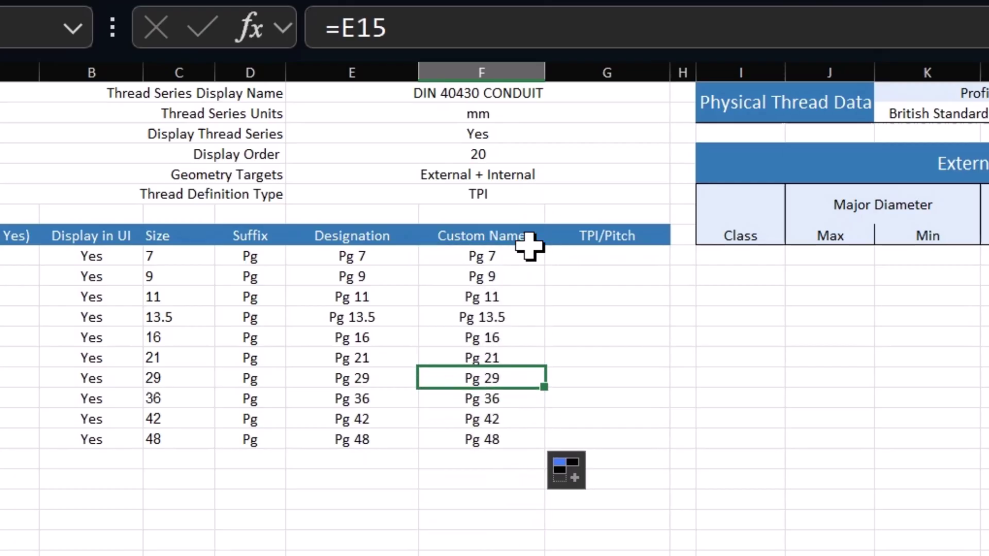
Convert the Custom Name cells to values only
drag(532, 256, 494, 441)
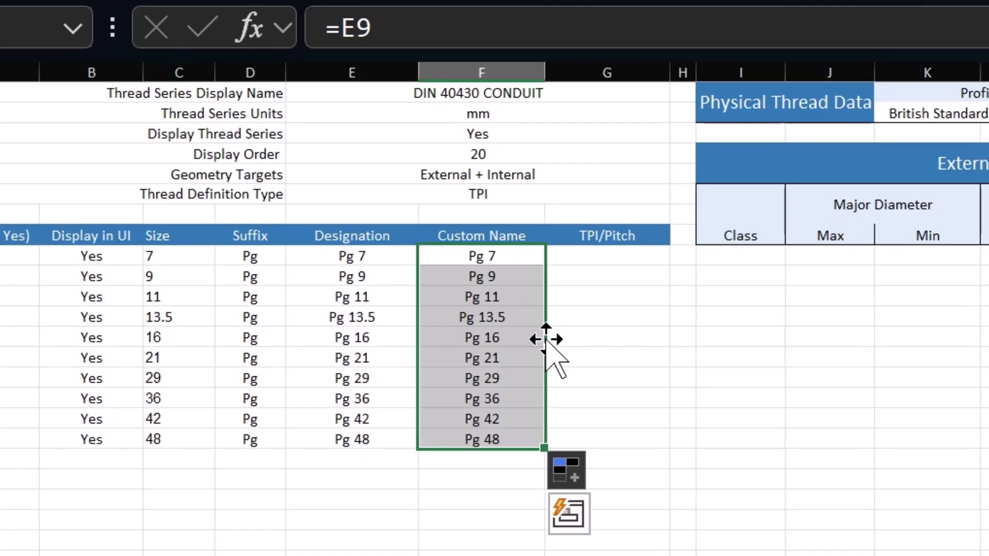
drag(546, 338, 712, 367)
right_drag(713, 367, 530, 351)
click(727, 466)
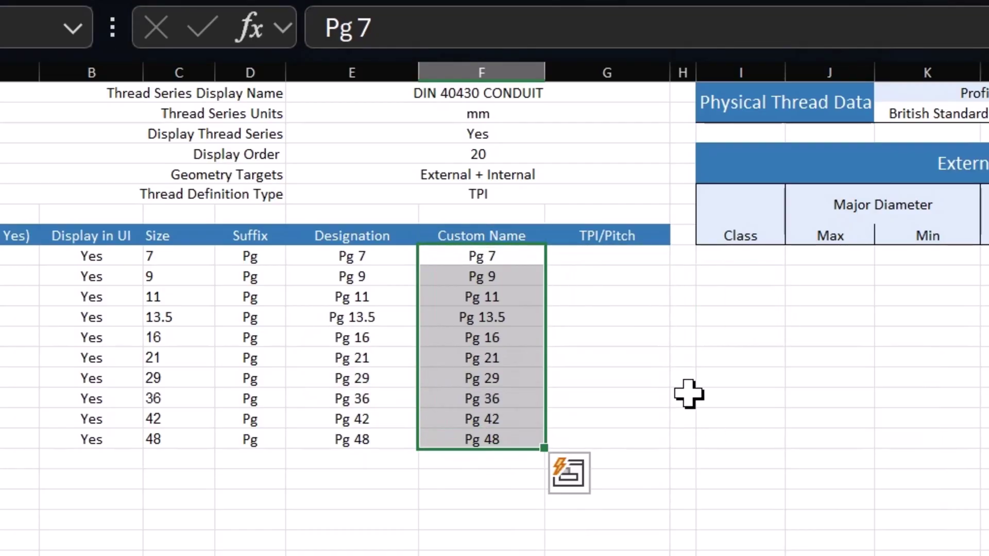
click(682, 397)
Enter TPI/Pitch values 20, 18, 18, 18, 18, 16, 16, 16, 16, 16 for the ten sizes
click(626, 273)
click(623, 254)
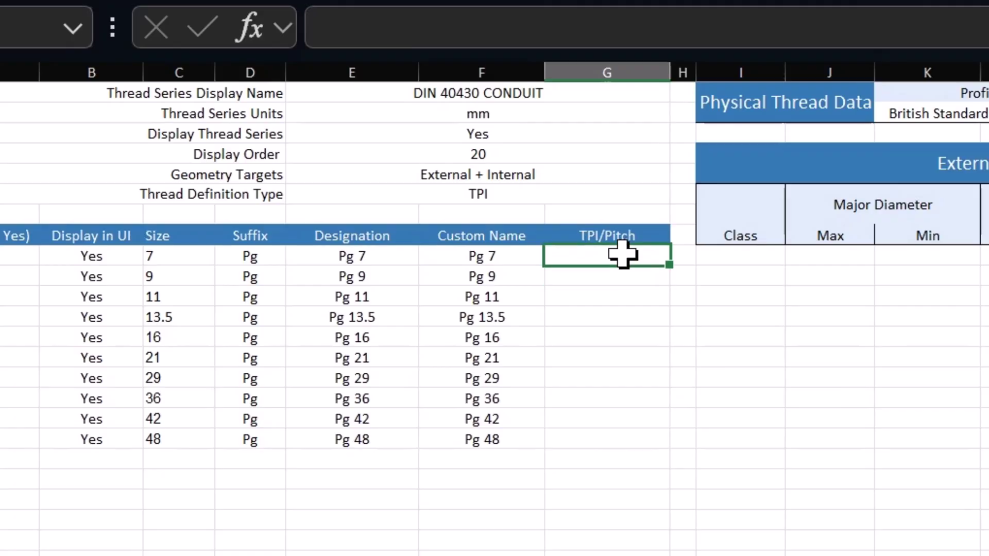
text(20 18 18 18 18 16 16 16 16 16)
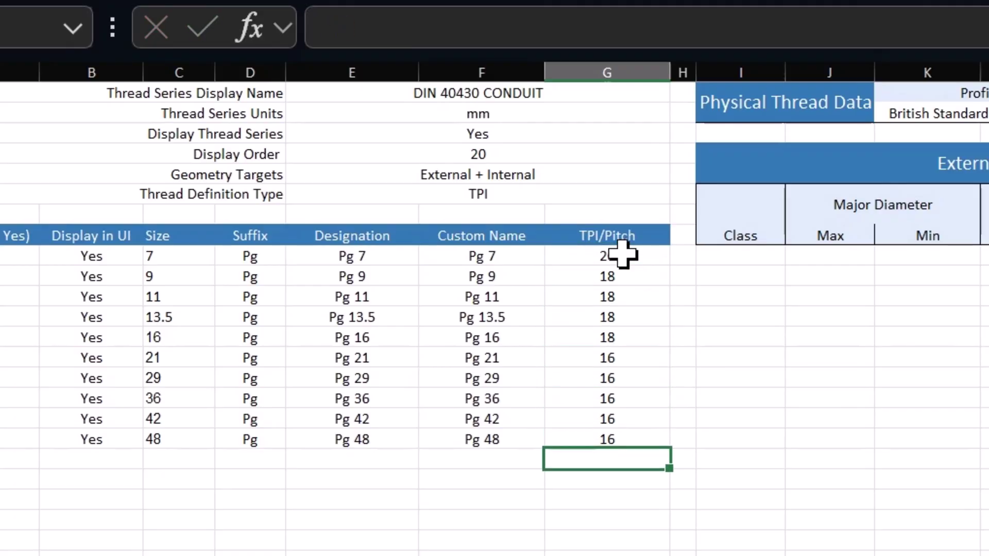
key(Right)
key(Right)
key(Up)
key(Up)
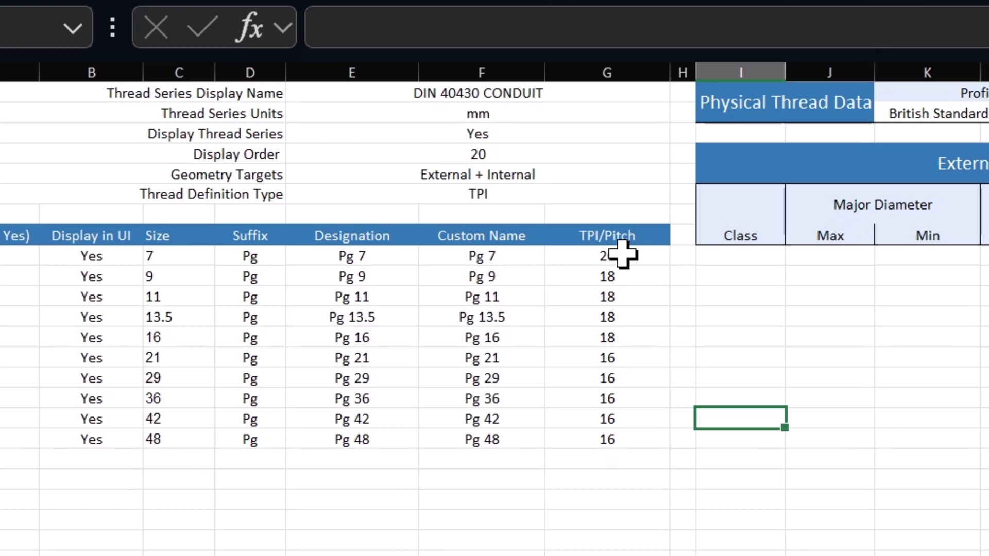
key(Up)
key(Up)
key(Up)
key(Up)
key(Up)
key(Up)
key(Up)
key(Up)
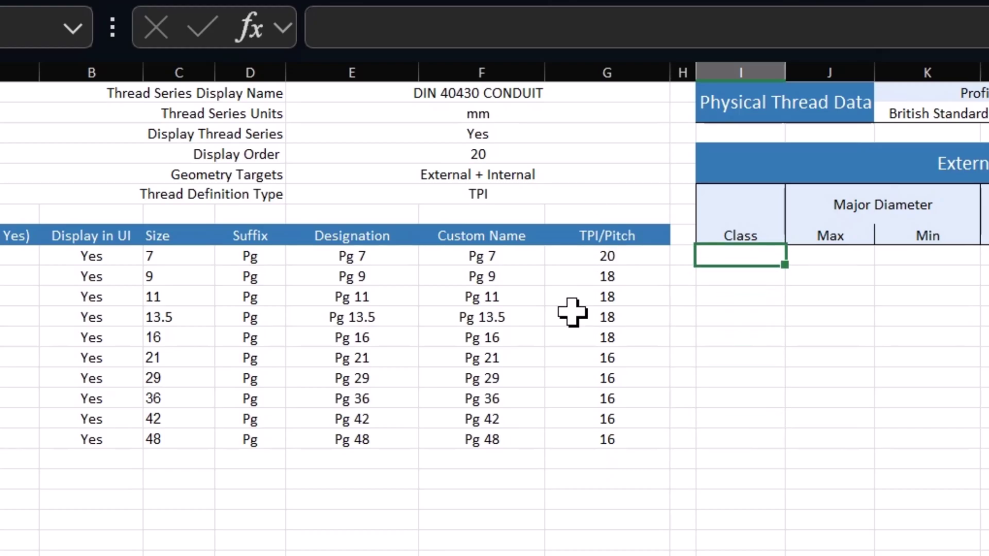
Review the Custom Name, Designation and size table entries
drag(507, 256, 471, 448)
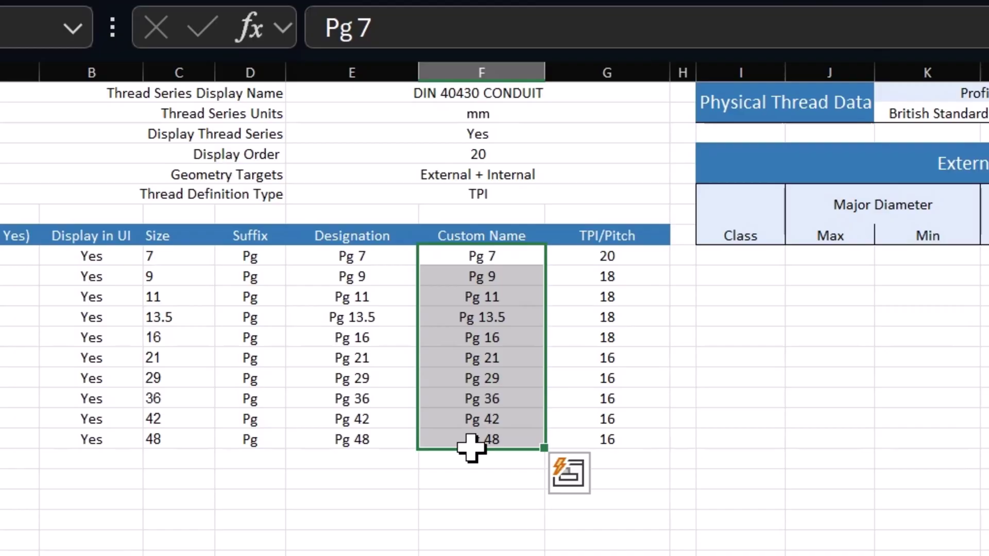
drag(352, 270, 301, 337)
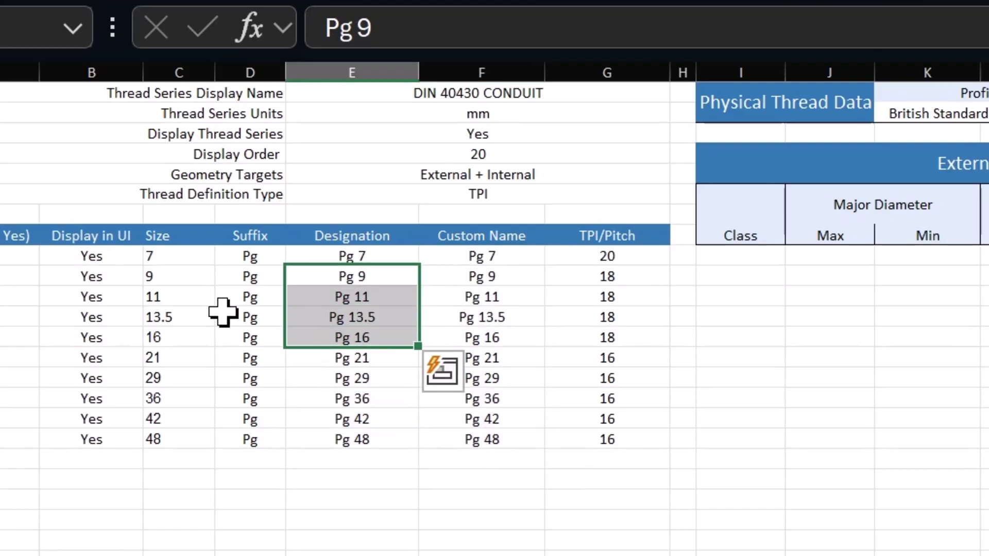
drag(90, 297, 910, 439)
click(910, 359)
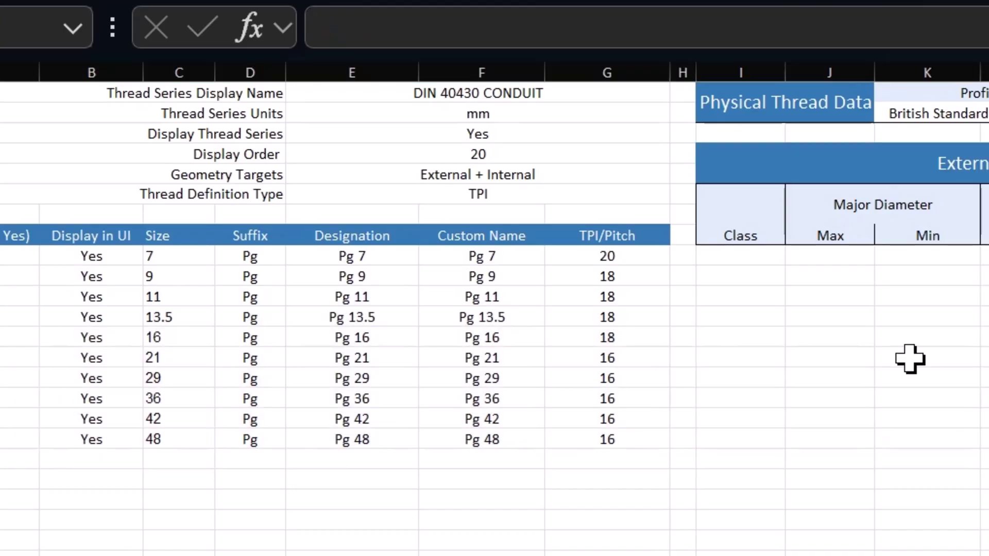
click(736, 256)
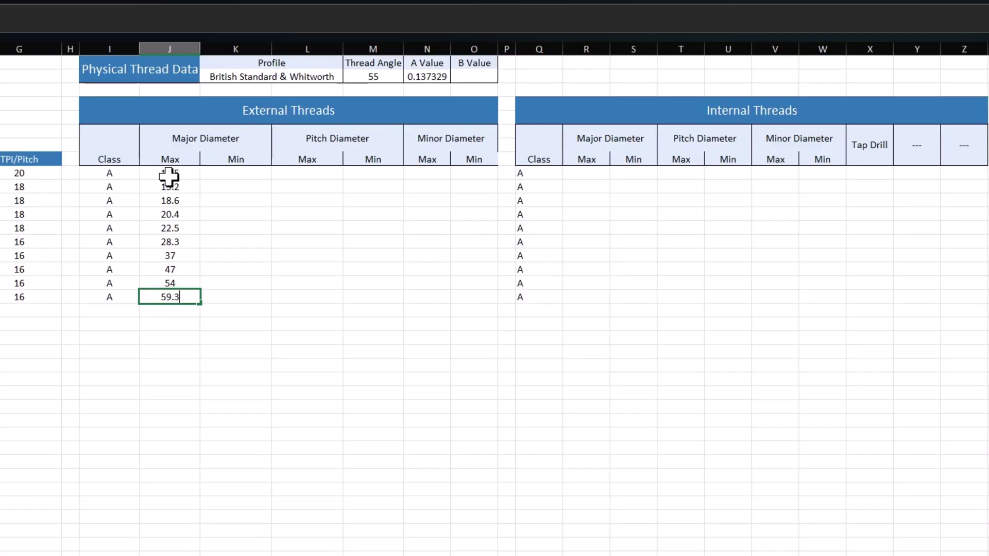
Enter the diameter limits row by row, starting with external major max 12.3 through 59
key(Return)
text(12.3 15 18.4 20.2 22.3 28 36.7 46.7 53.7 59 11.89 14.53 17.93 19.73 21.83 27.54 36.24 46.24 53.24 58.54 11.69 14.33 17.73 19.53 21.63 27.24 35.94 45.94 52.94 58.24 11.28 13.86 17.26 19.06 21.16 26.78 35.48 45.48 52.48 57.78 11.08 13.66 17.06 18.86 20.96 26.48 35.18 45.18 52.18 57.48 )
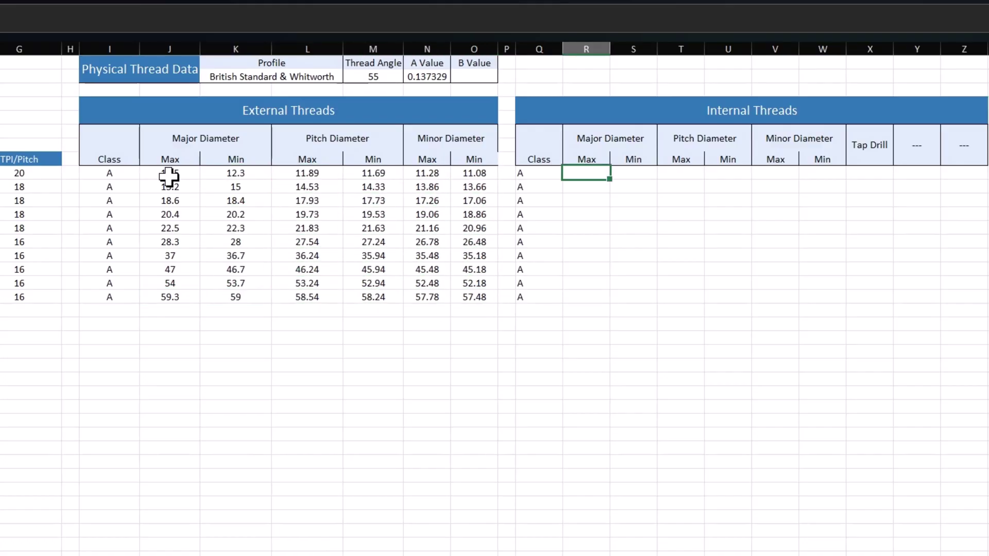
text(12.65 15.35 18.75 20.55 22.63 28.55 37.25 47.25 54.25 59.55 12.5 15.2 18.6 20.4 22.5 28.3 37 47 54 59.3 12.04 14.68 18.08 19.88 21.98 27.79 36.49 46.49 53.49 58.79 11.89 14.53 17.93 19.73 21.83 27.54 36.24 46.24 53.24 58.54 11.43 14.01 17.41 193)
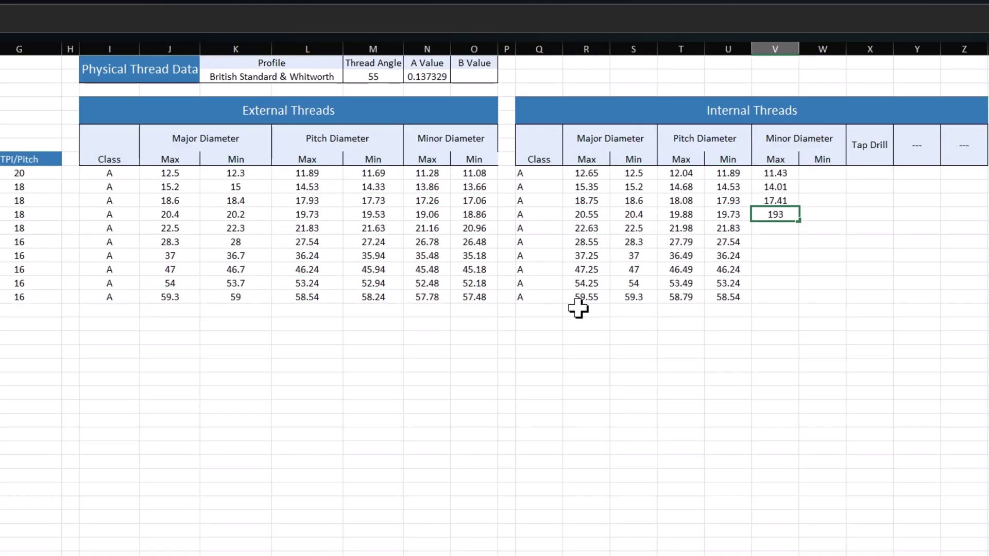
text(1 21.31 27.03 35.73 45.73 52.73 58.03 11.28 13.86 17.26 19.06 21.16 26.78 35.48 45.48 52.48 57.78)
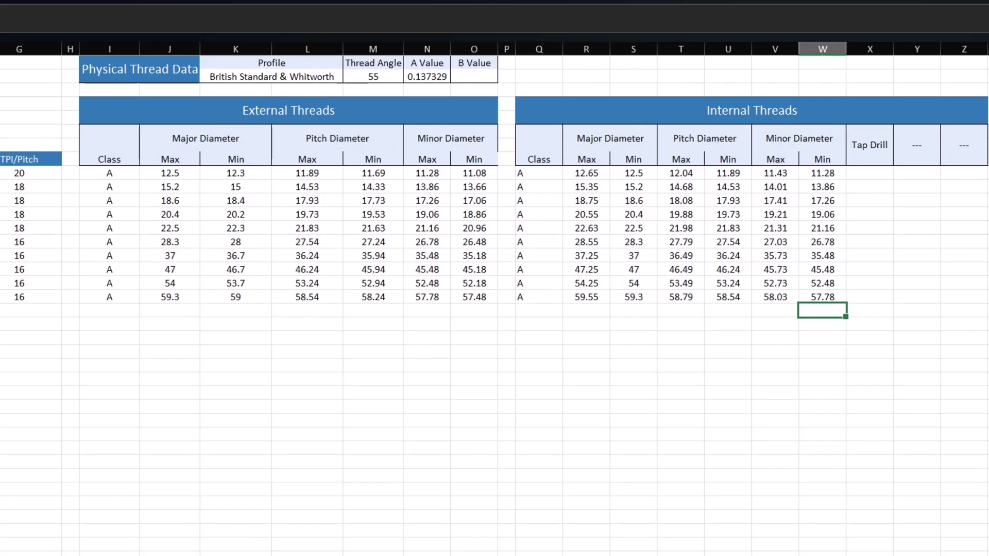
click(987, 173)
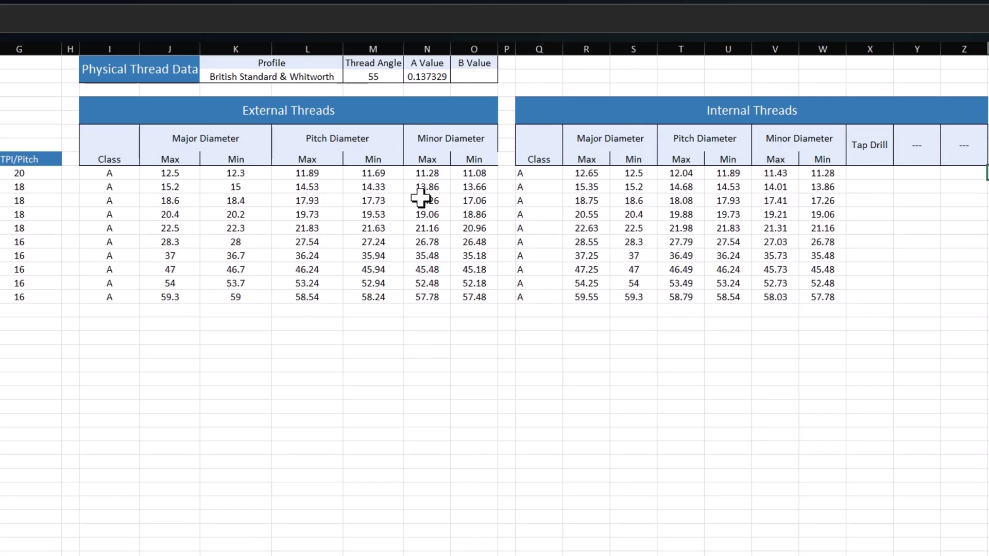
Select the entered diameter data and internal pitch diameter maxima to check them
drag(158, 172, 820, 296)
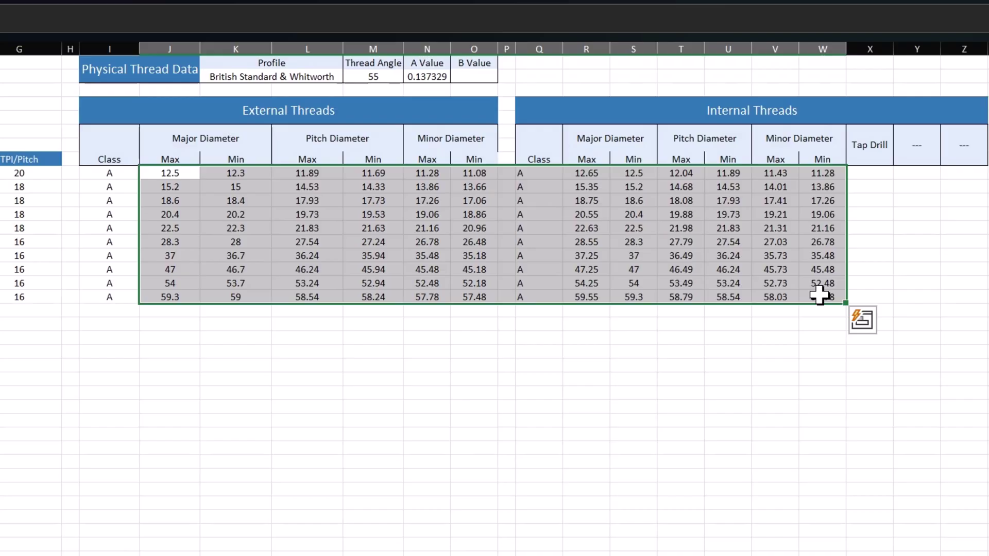
click(785, 407)
drag(674, 174, 669, 303)
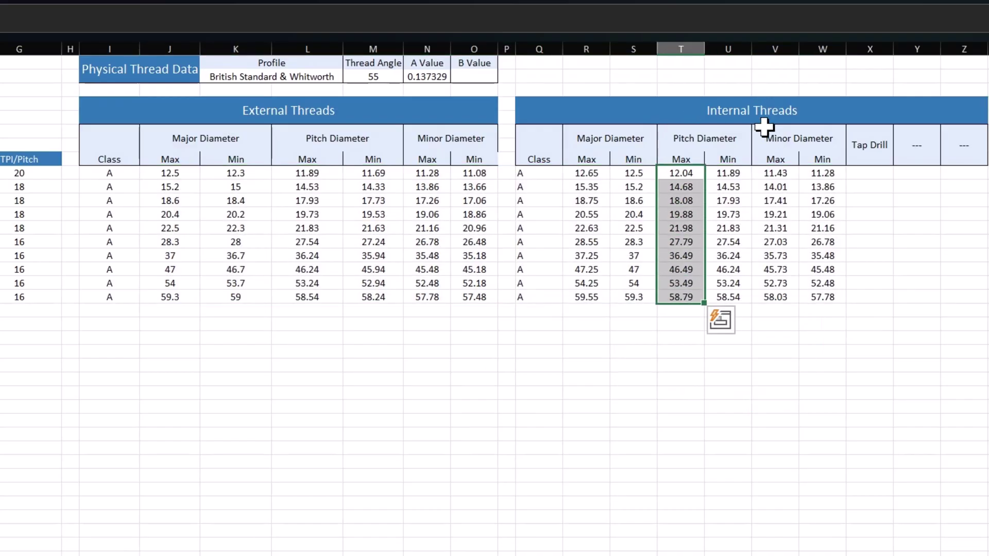
click(659, 114)
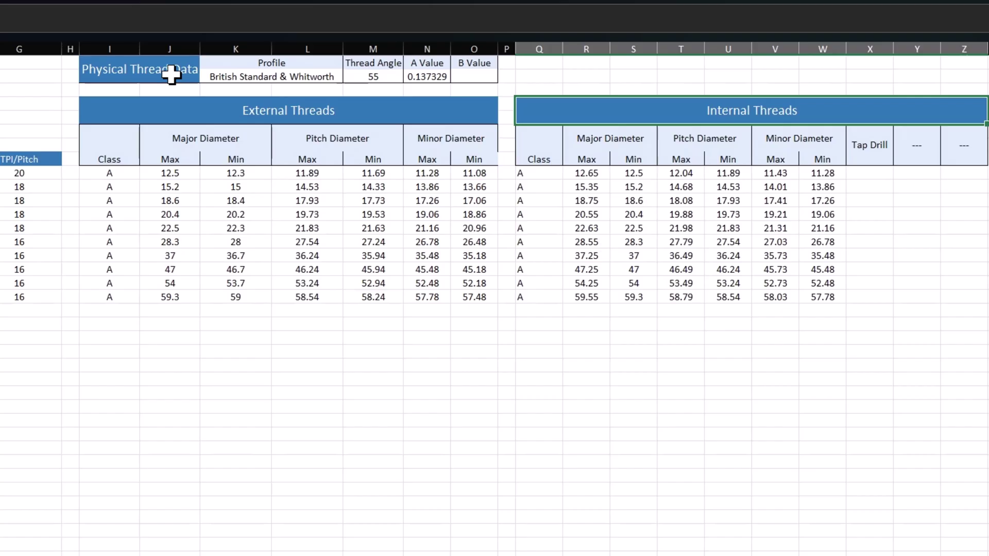
Select the Physical Thread Data block and inspect its Profile value
drag(139, 69, 475, 56)
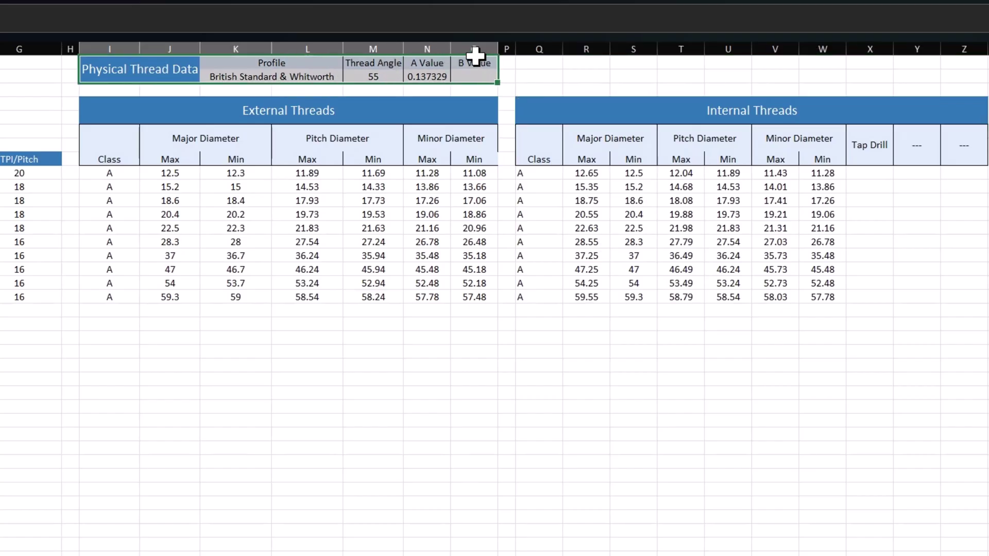
click(261, 91)
click(329, 78)
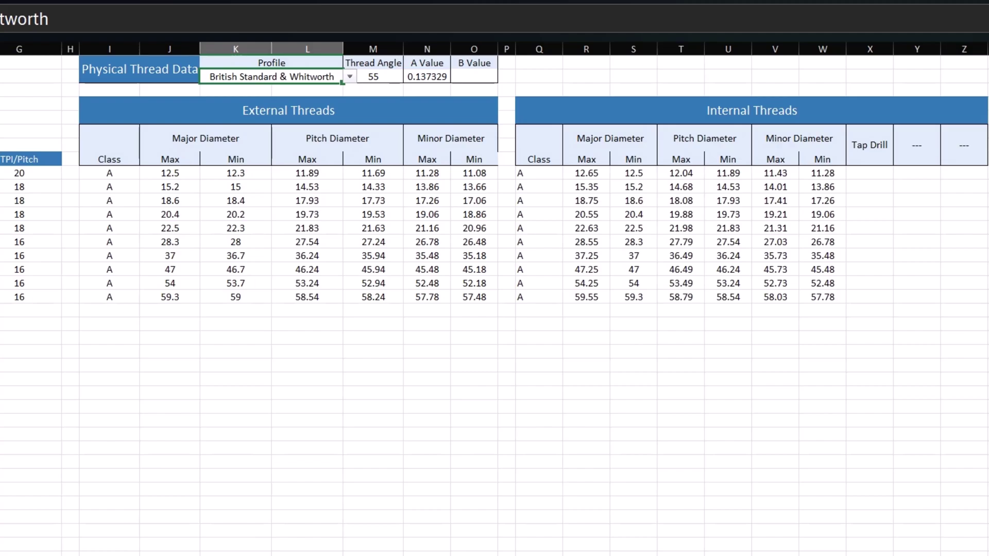
Change the thread angle from 55 to 80 and clear the 0.137329 A Value
click(384, 77)
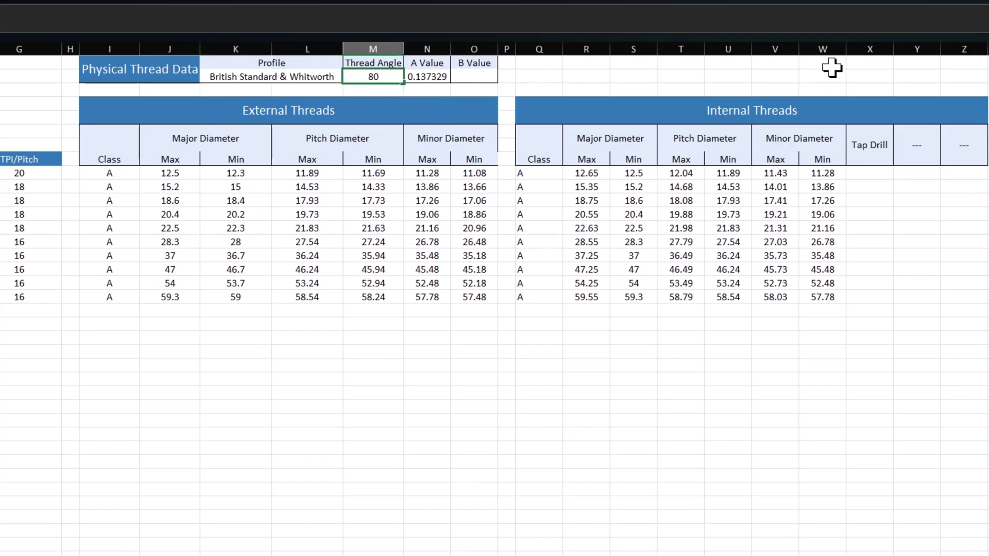
text(80)
key(Tab)
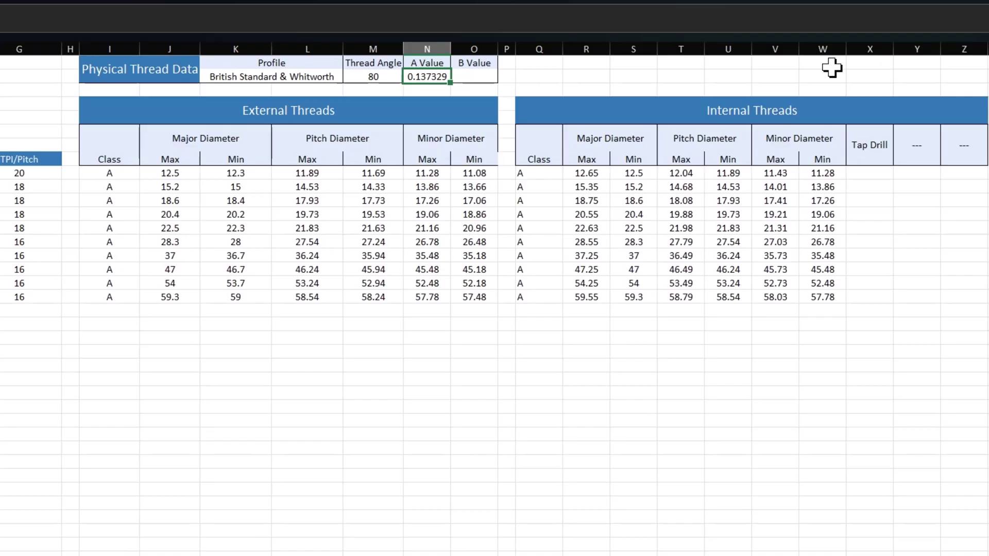
key(Delete)
key(Right)
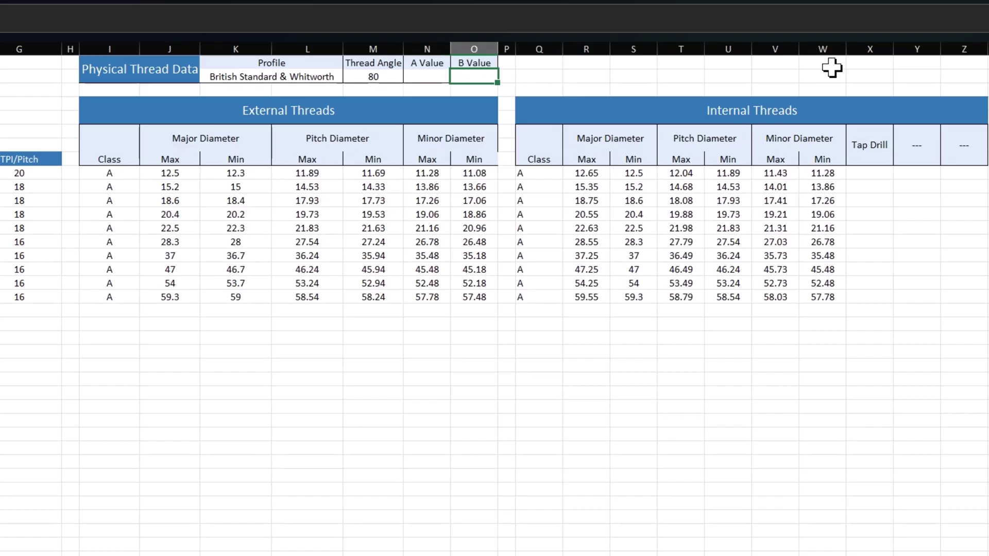
Enter 0.107 as the A Value beside thread angle 80
key(Left)
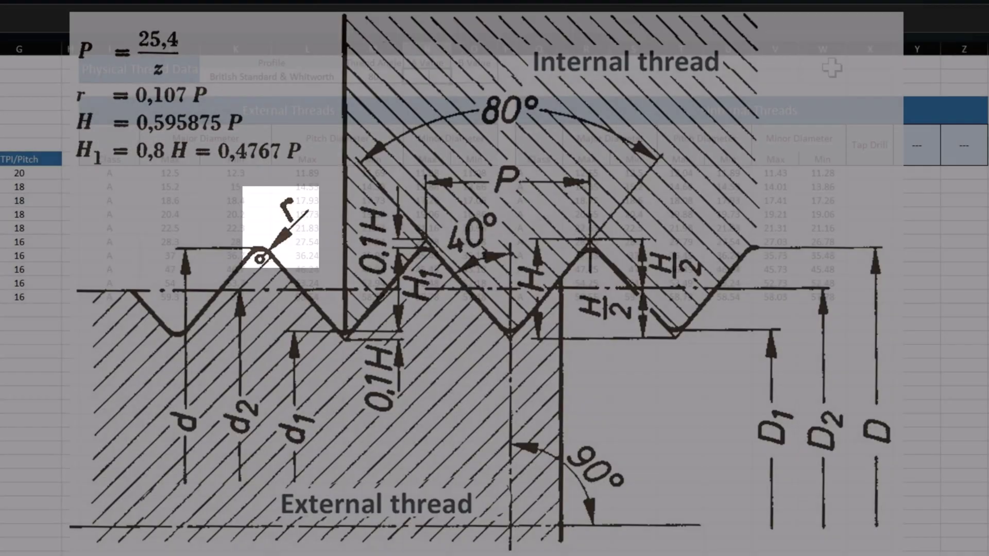
key(Tab)
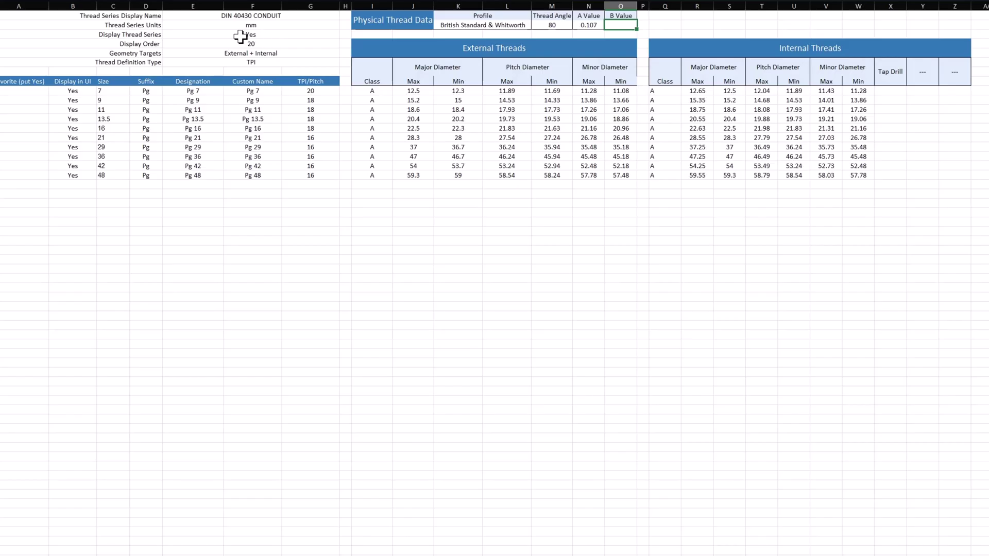
click(216, 35)
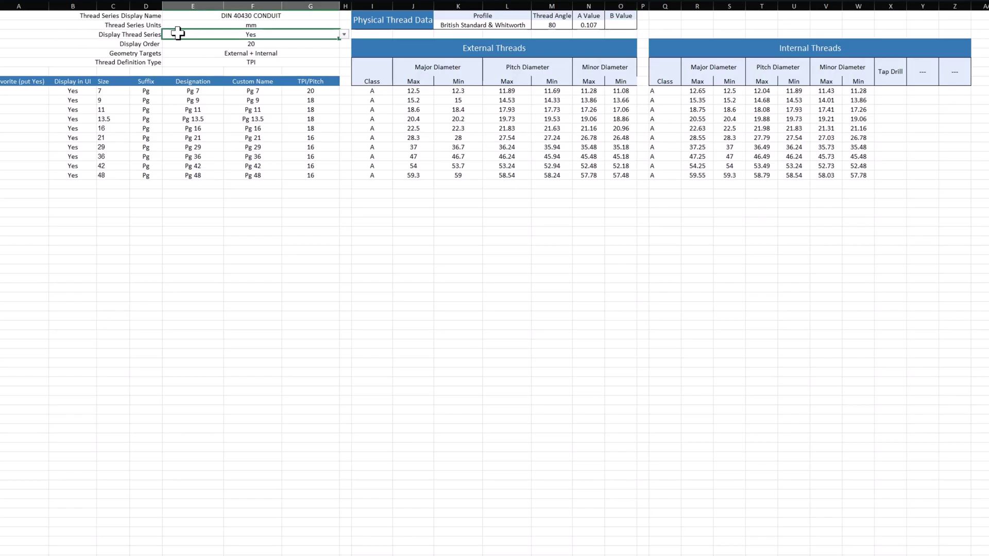
click(132, 47)
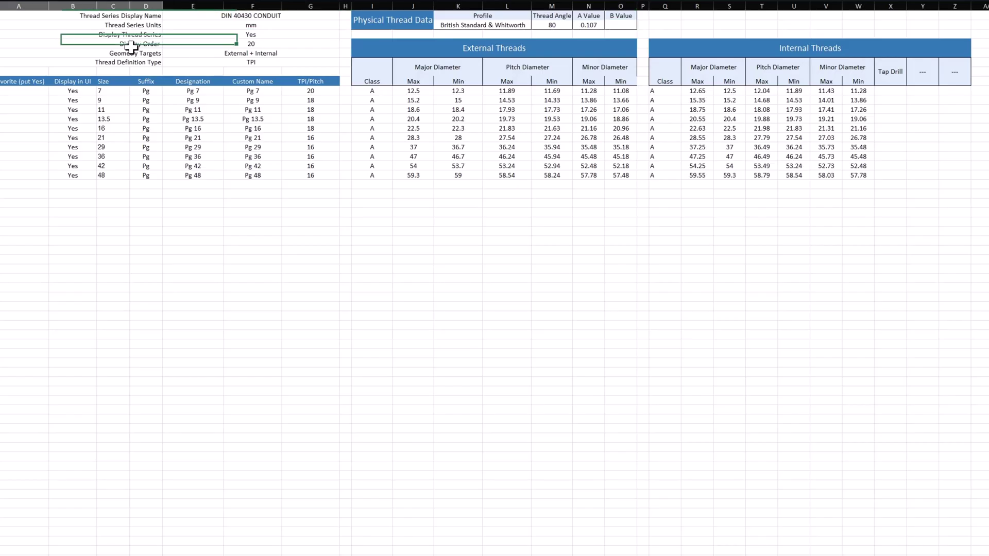
click(242, 45)
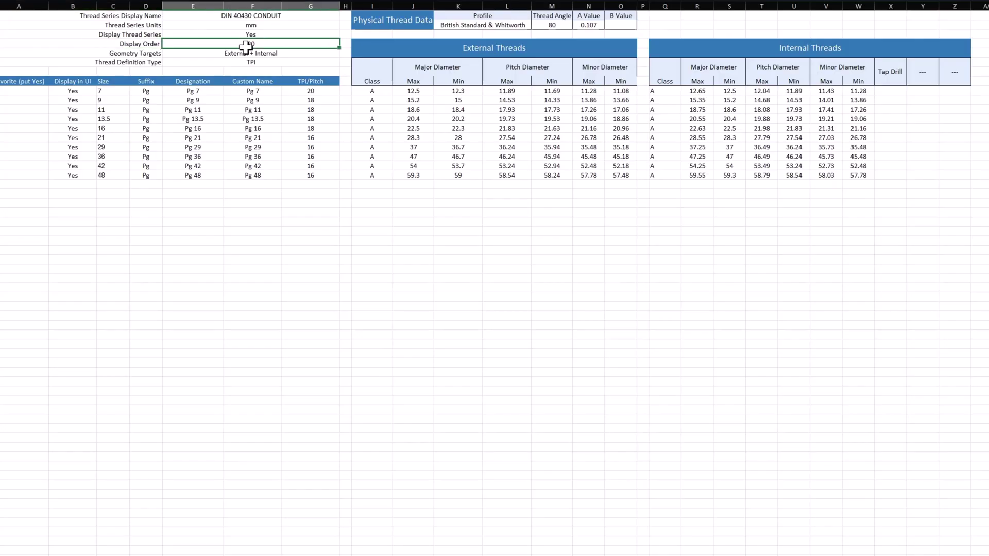
click(276, 55)
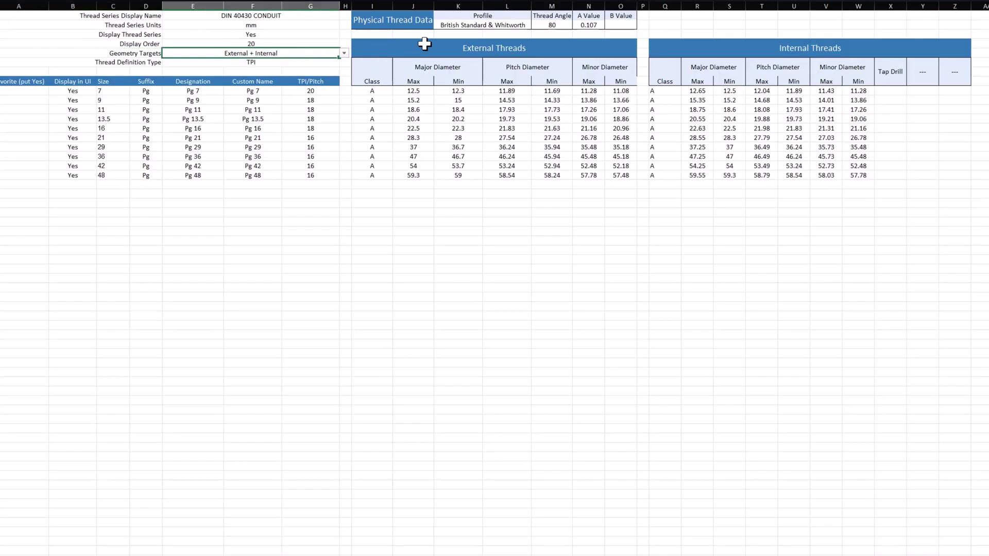
mouse_move(424, 41)
mouse_down()
mouse_move(858, 130)
mouse_move(903, 159)
mouse_move(902, 180)
mouse_up()
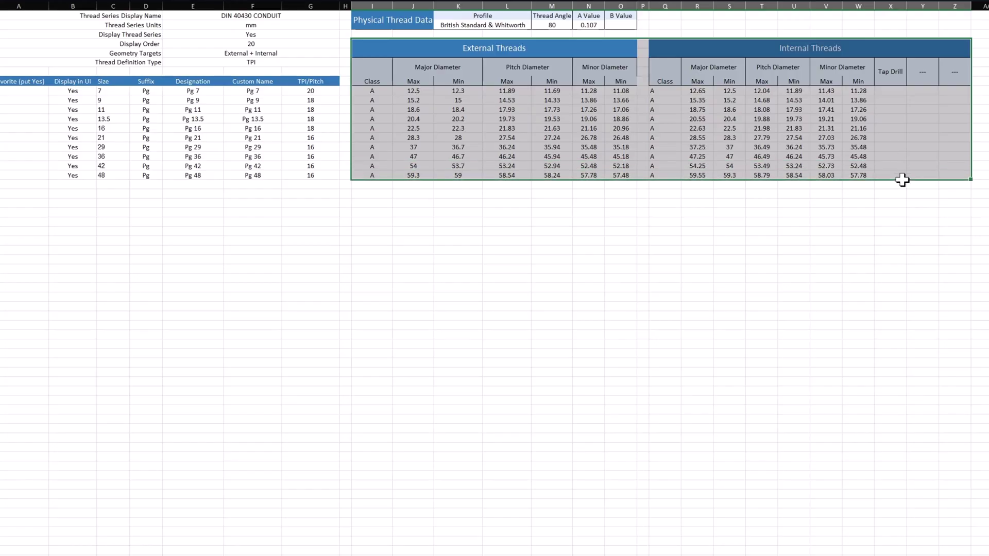
click(490, 230)
click(263, 62)
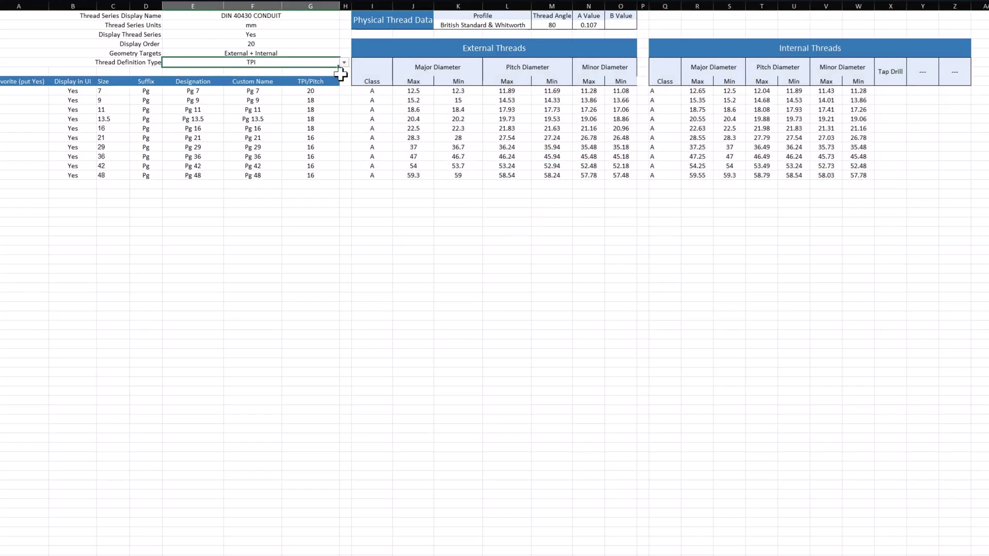
drag(311, 92, 319, 173)
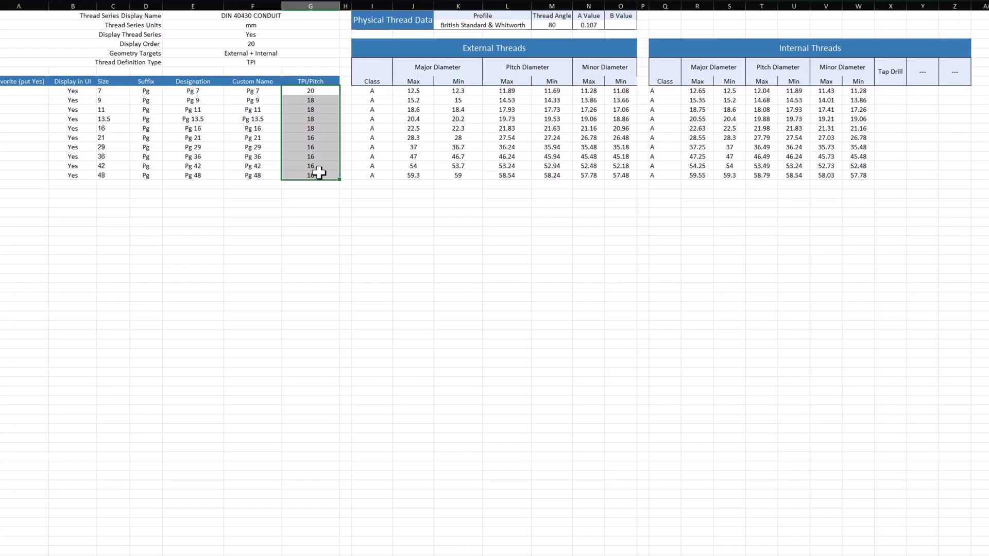
click(74, 92)
drag(74, 94, 74, 174)
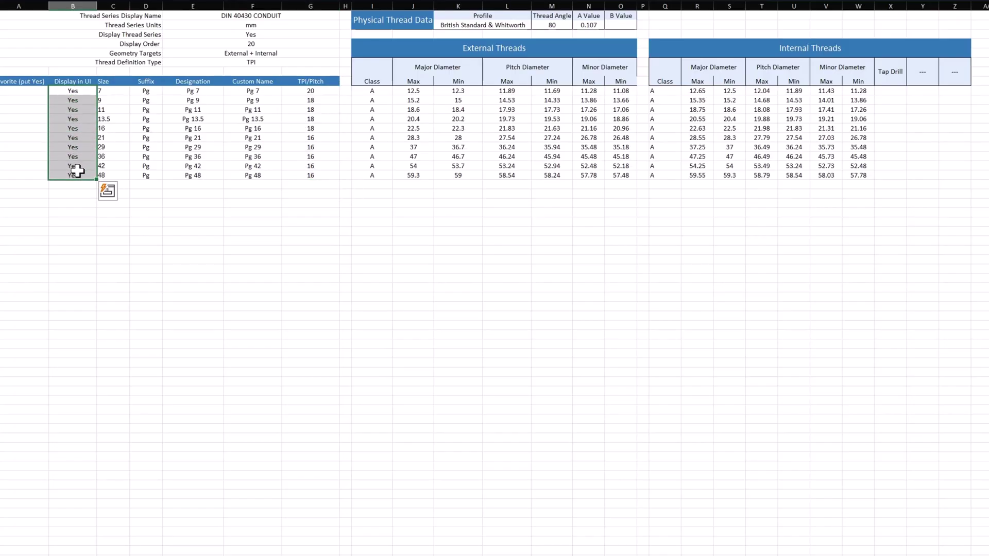
drag(116, 90, 117, 177)
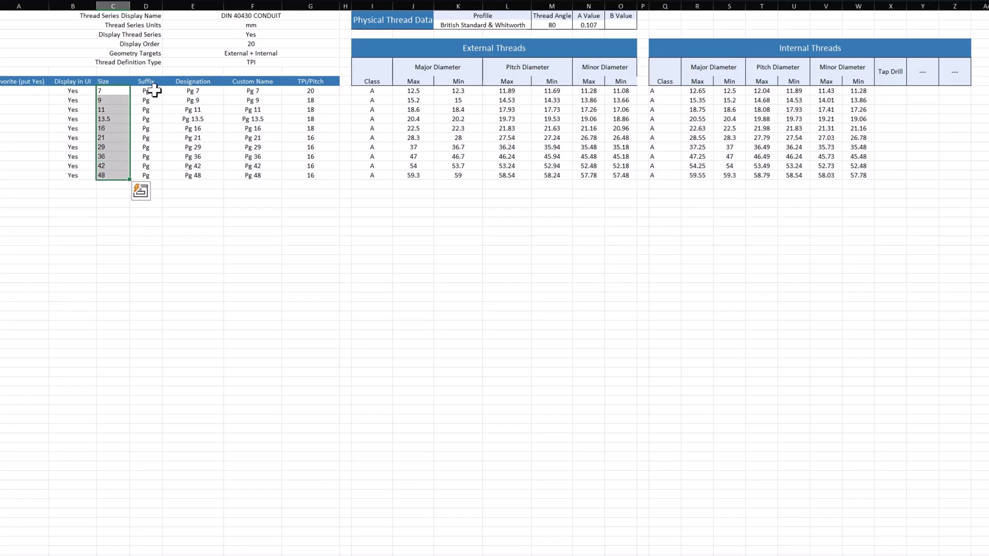
drag(148, 91, 142, 174)
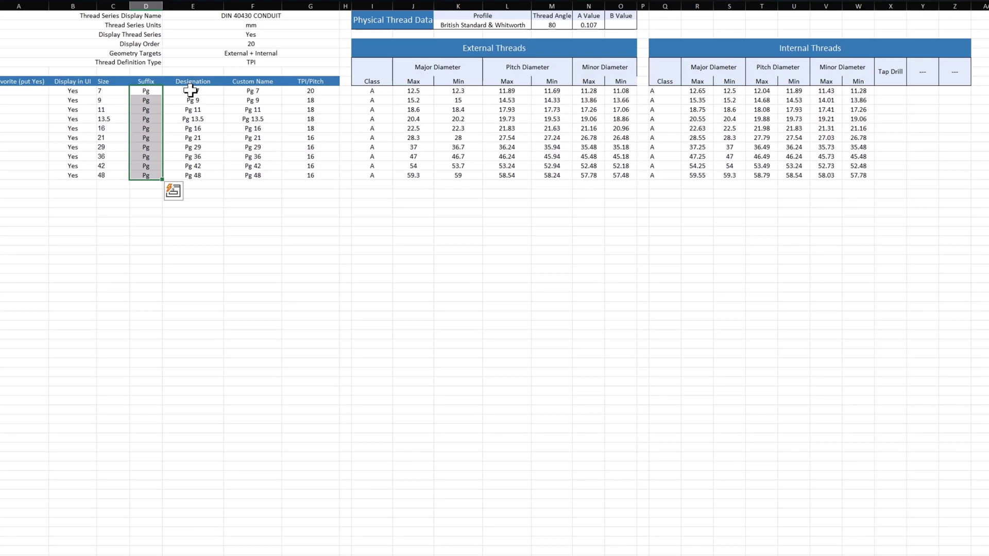
drag(191, 89, 258, 198)
click(413, 222)
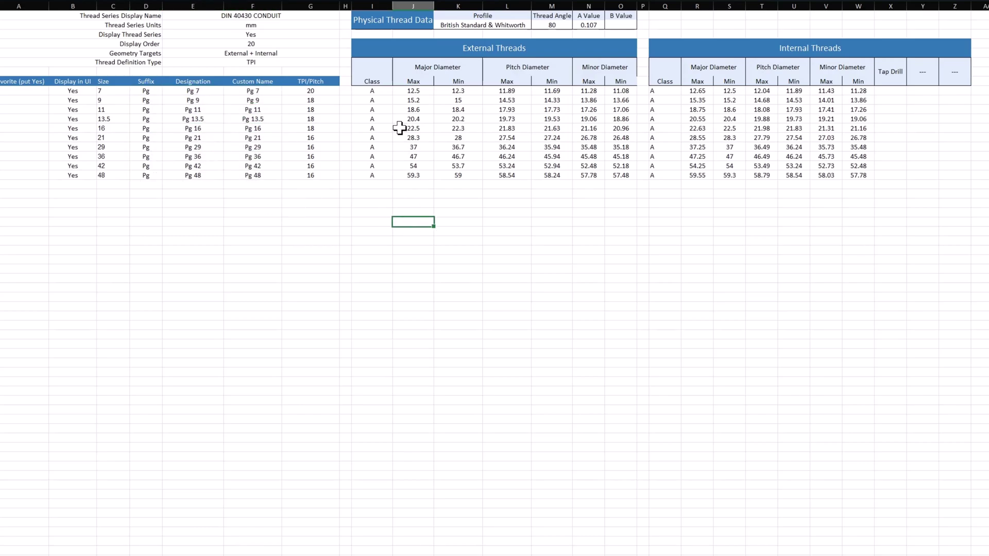
drag(380, 88, 863, 183)
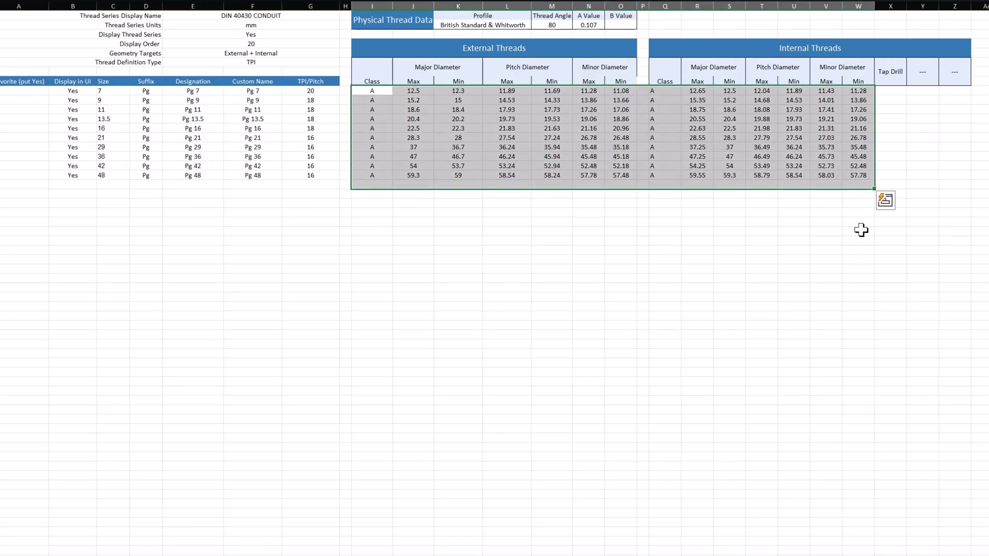
click(843, 282)
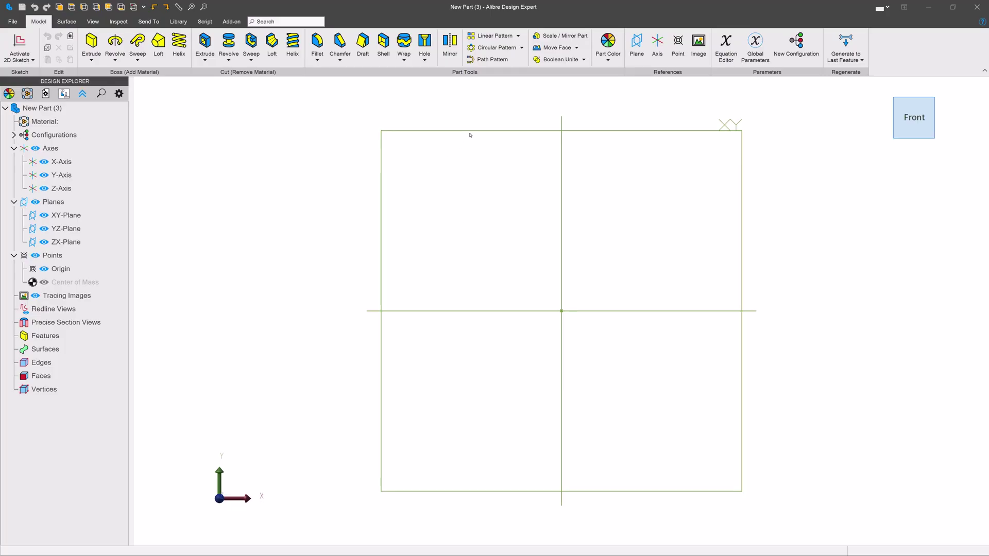
Sketch a circle centred on the origin of the XY-Plane
double_click(441, 136)
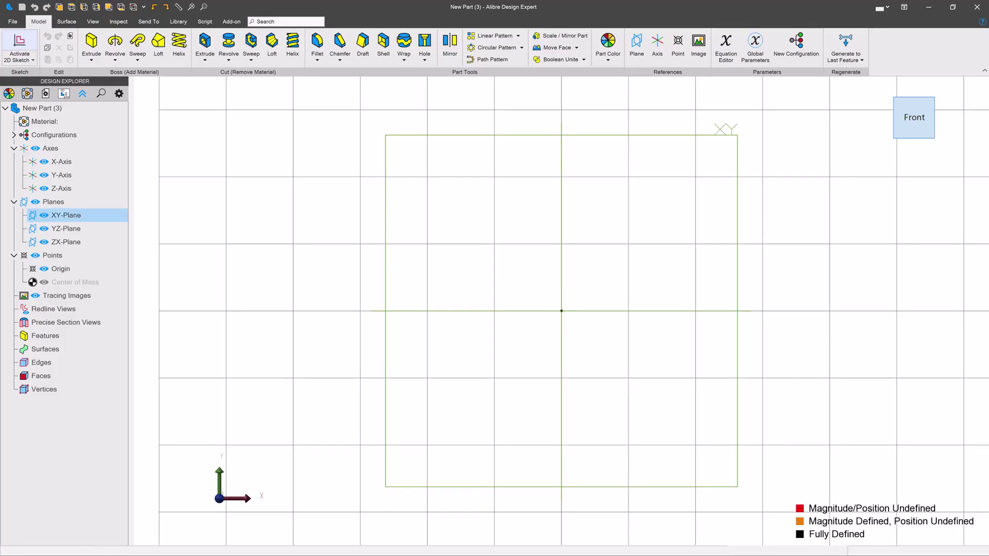
click(258, 47)
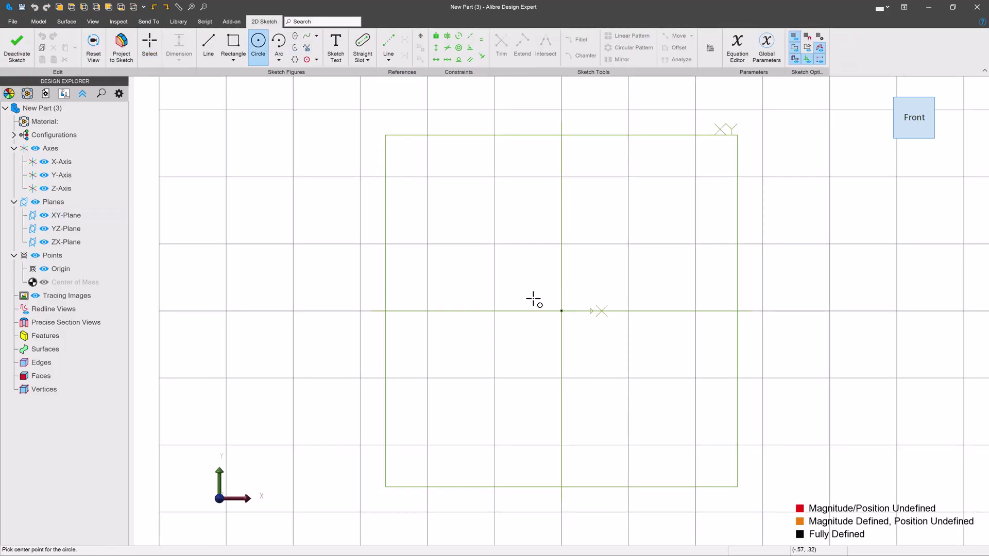
click(560, 310)
click(702, 272)
click(17, 47)
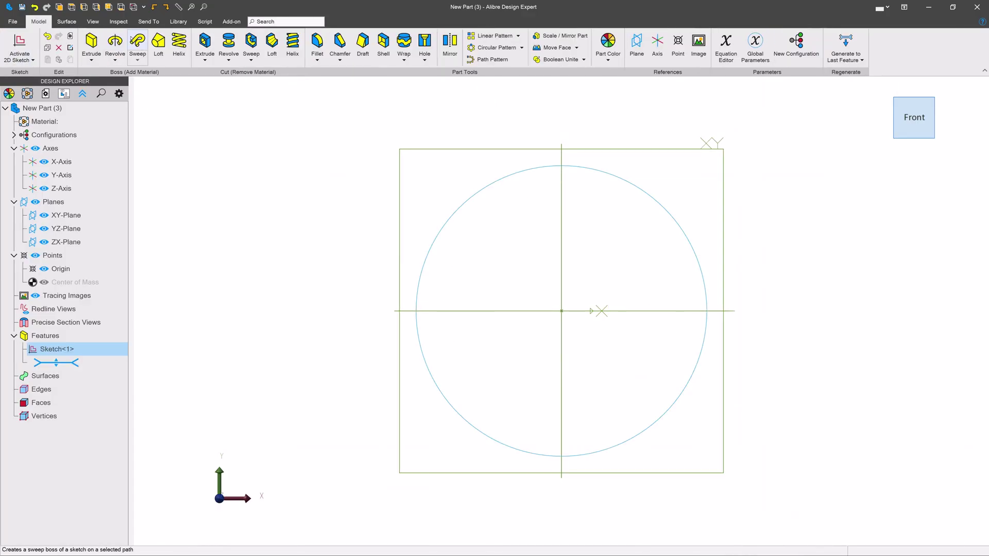
Extrude the circle into a cylinder and start an External Thread on its front edge
click(91, 42)
click(690, 177)
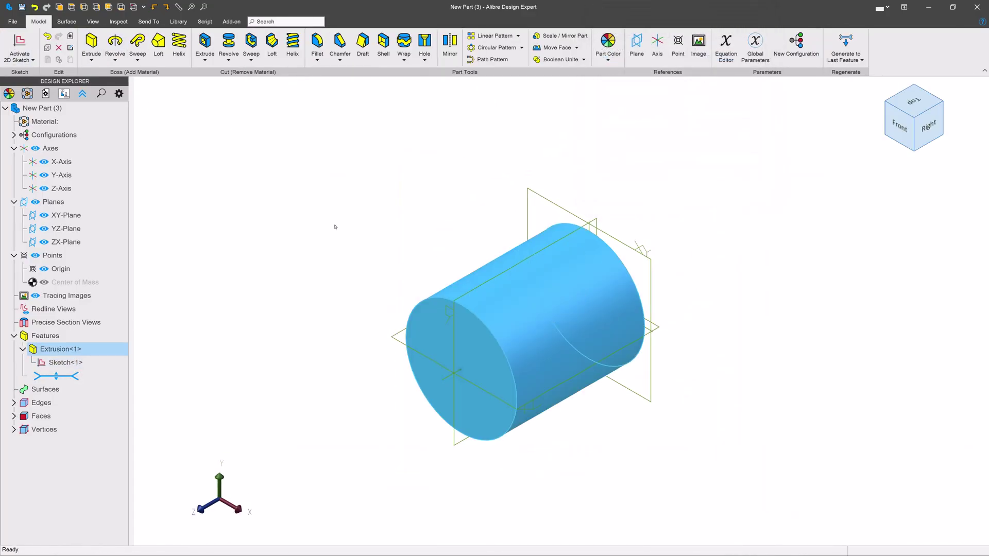
click(335, 226)
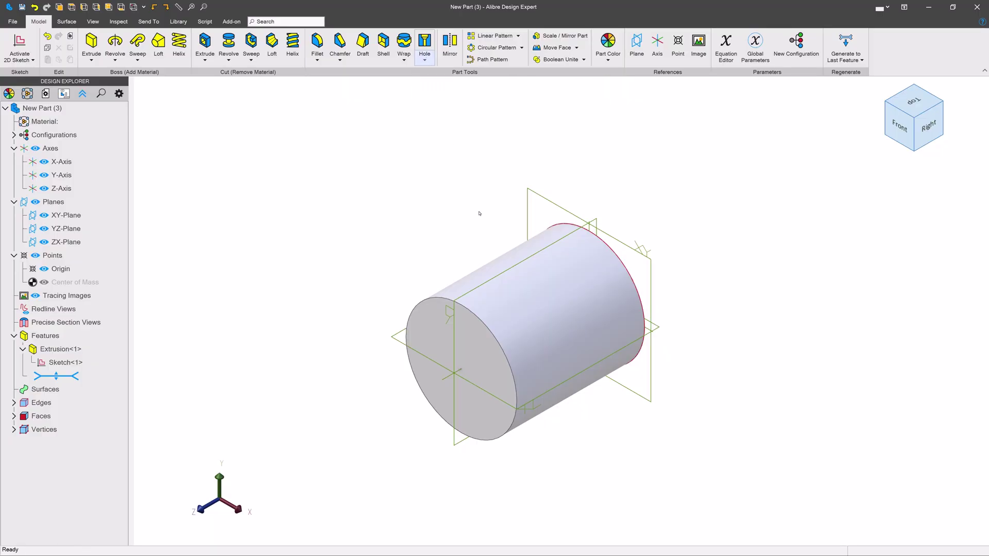
click(511, 375)
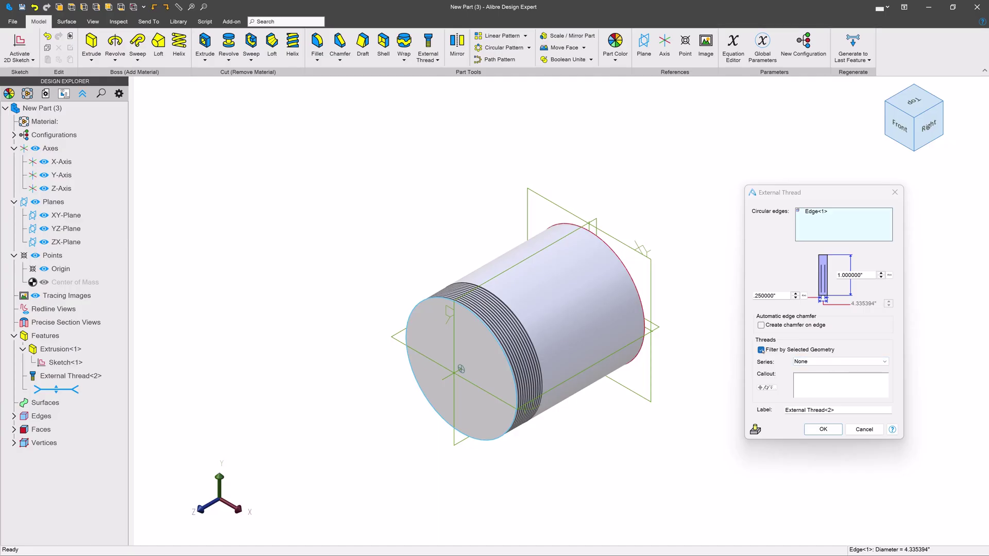
Set the thread to DIN 40430 CONDUIT series, size 21, modeled, without geometry filtering
click(830, 363)
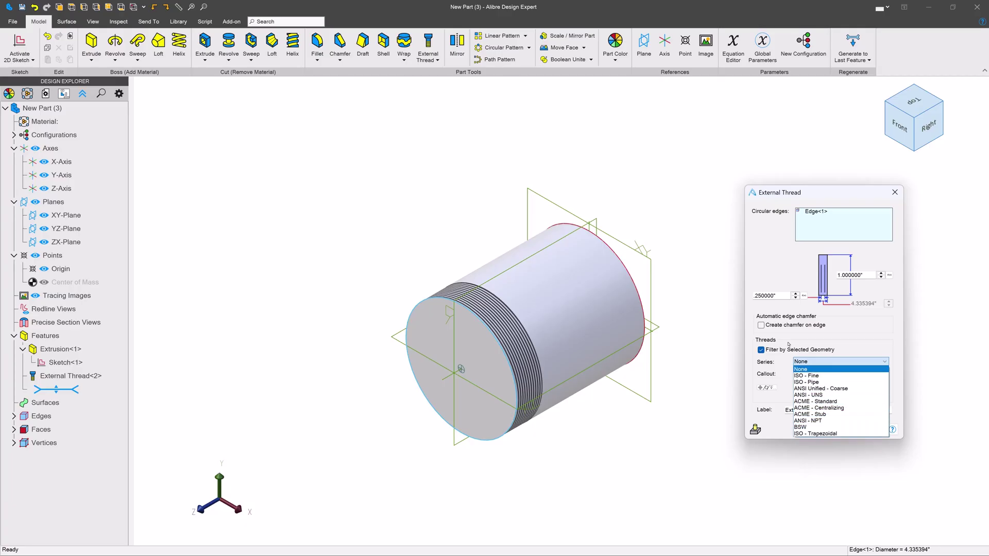
click(821, 363)
click(822, 363)
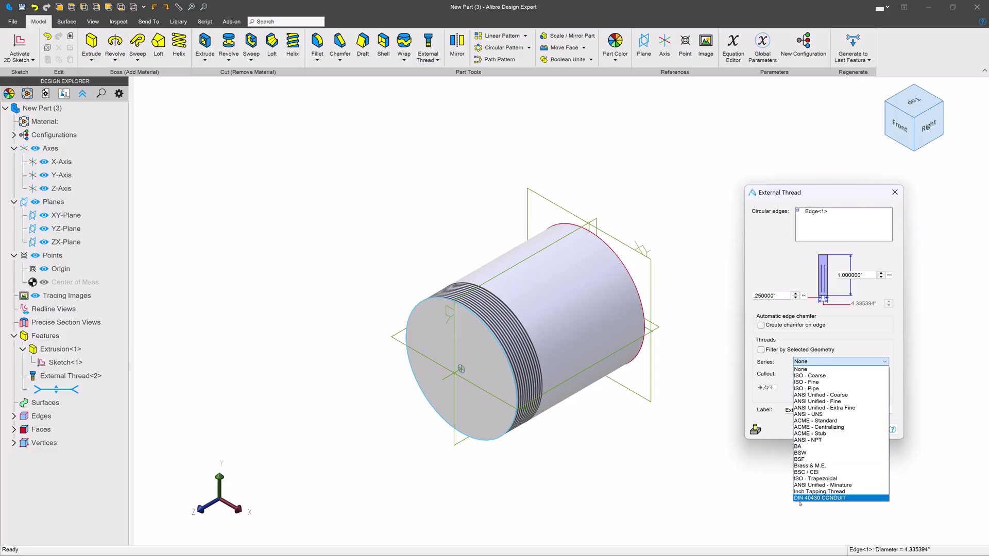
click(815, 498)
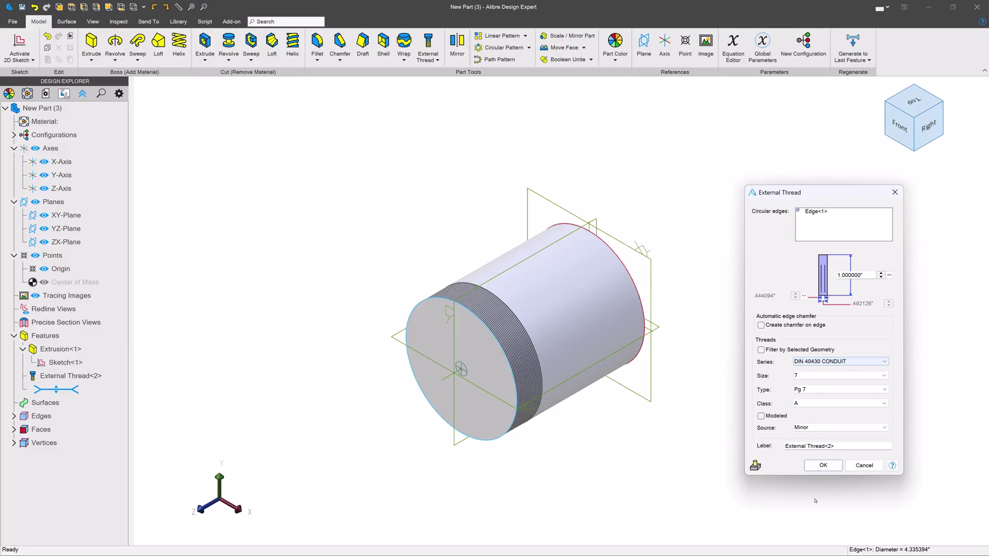
click(814, 375)
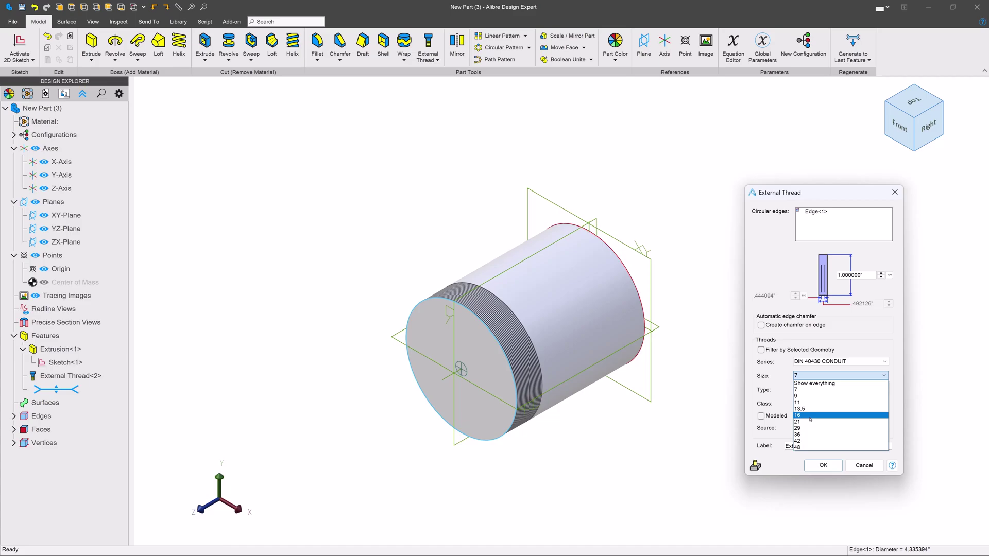
click(808, 422)
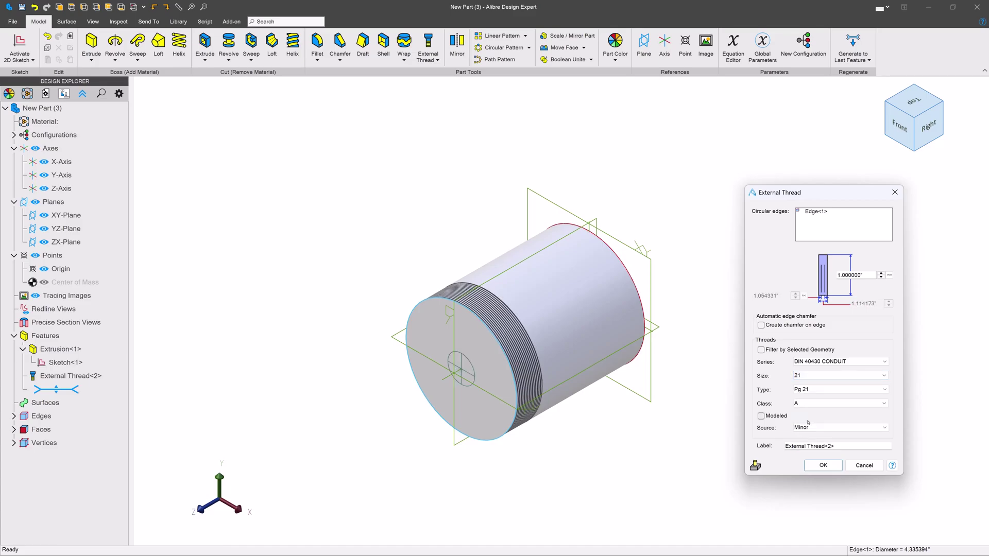
click(775, 416)
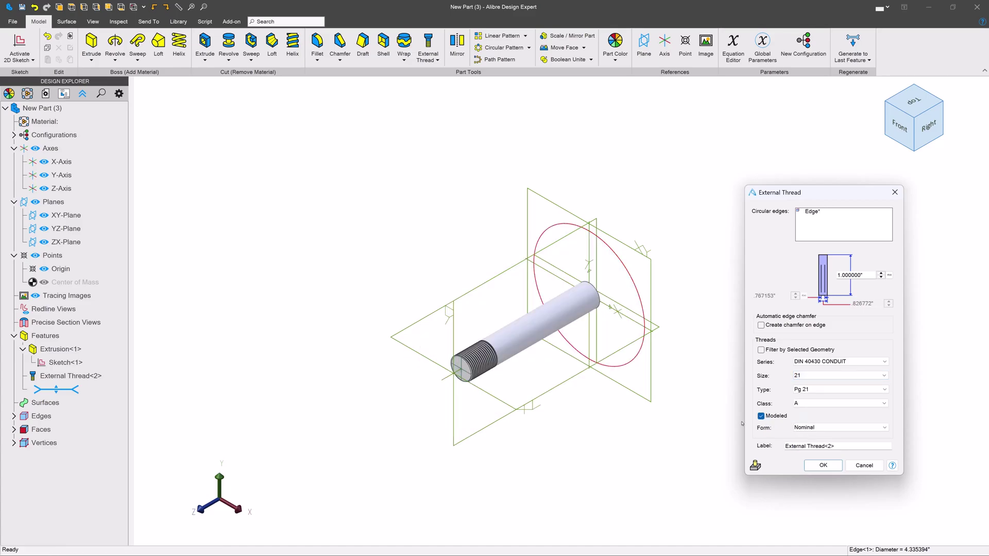
Orbit and zoom the view to inspect the modeled threaded end
middle_drag(583, 345, 464, 358)
scroll(454, 359, up, 5)
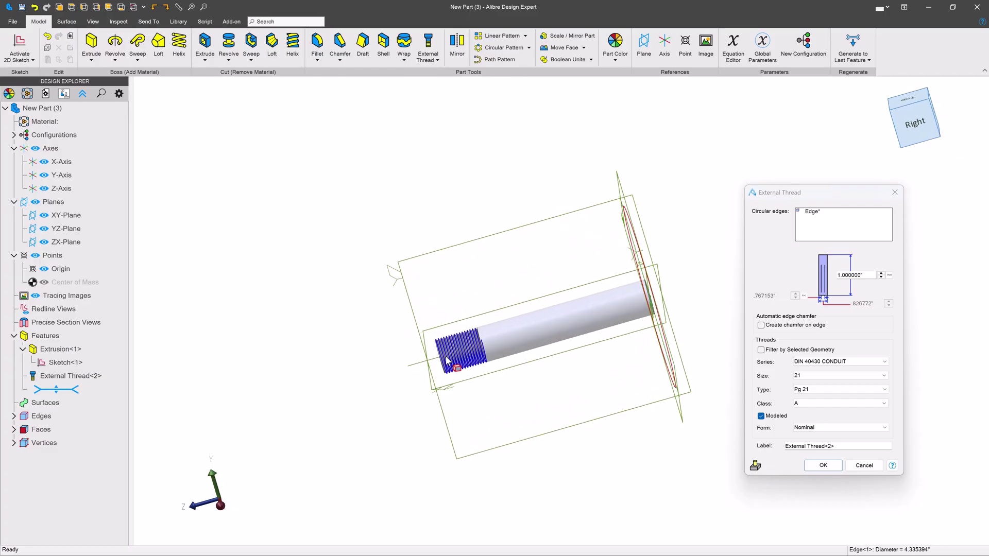
scroll(454, 359, up, 10)
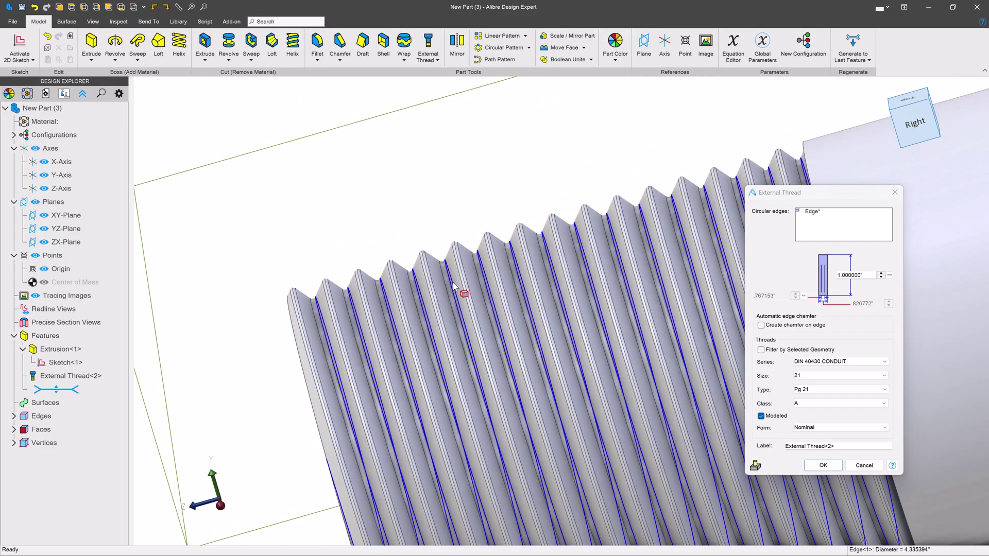
scroll(301, 292, down, 10)
middle_drag(393, 304, 412, 196)
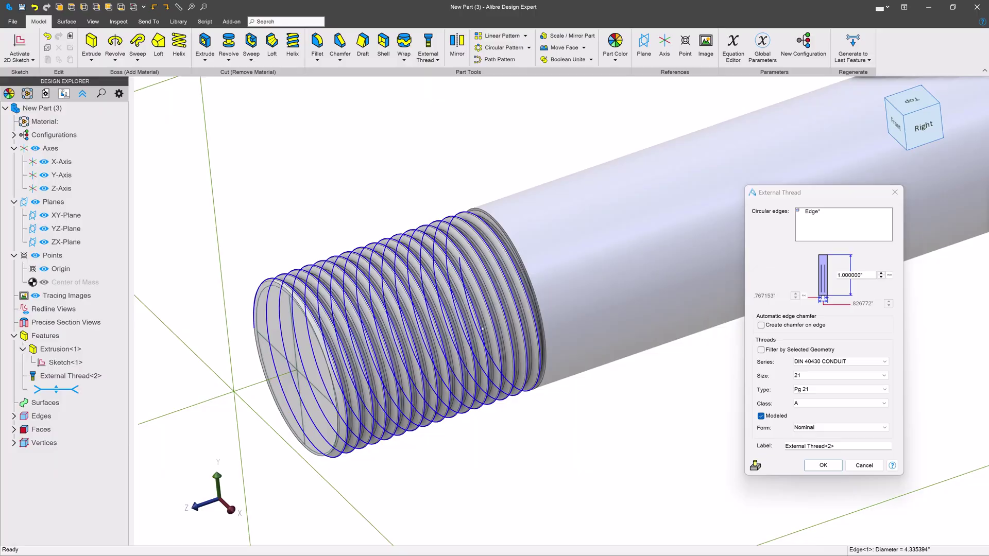
Set the thread form to Max Material
click(813, 429)
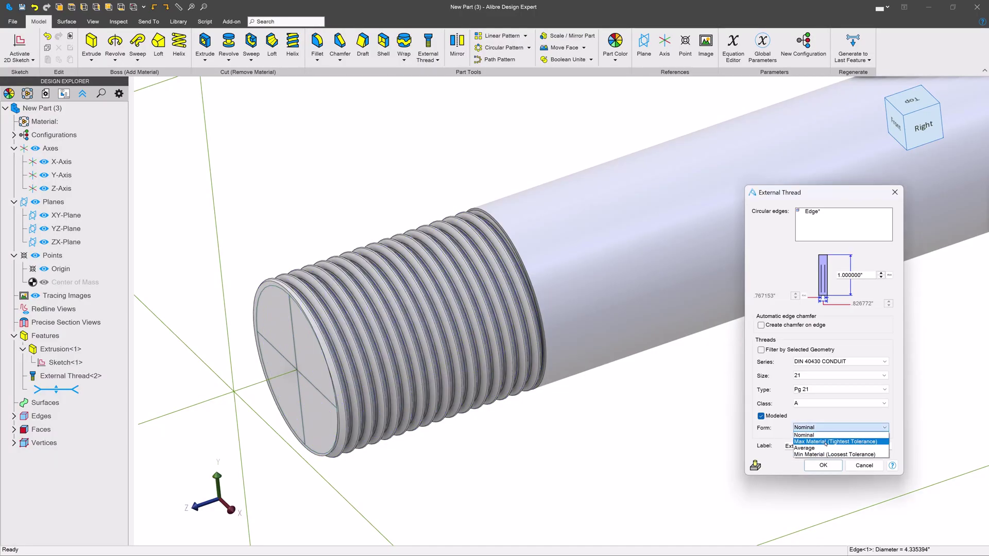
click(825, 441)
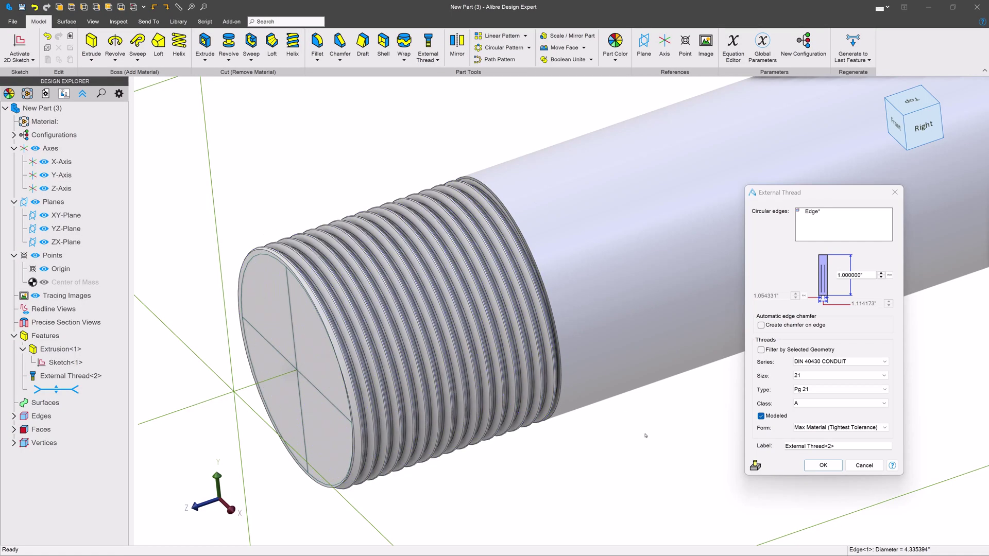
scroll(660, 425, down, 3)
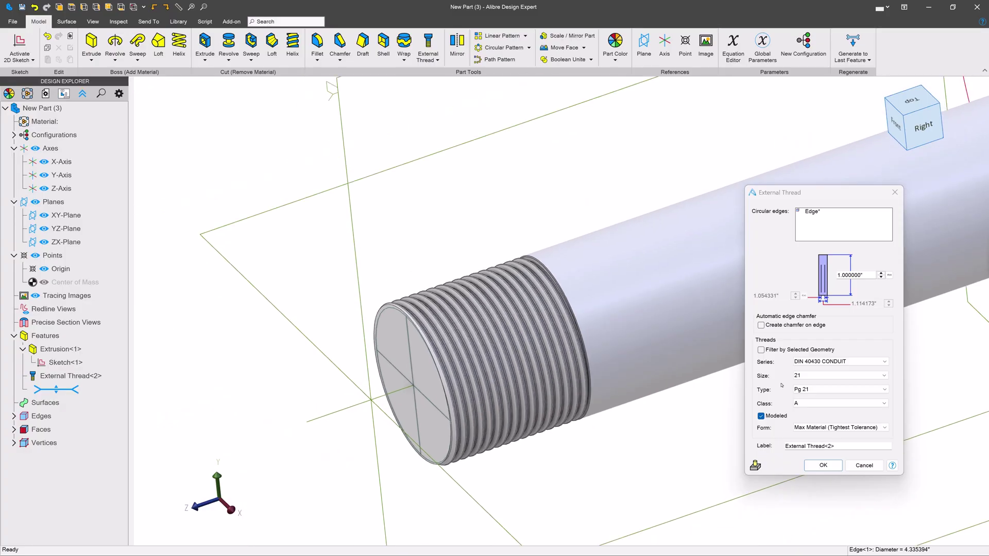
Compare the Average and Min Material thread forms on the cylinder
click(816, 428)
click(814, 444)
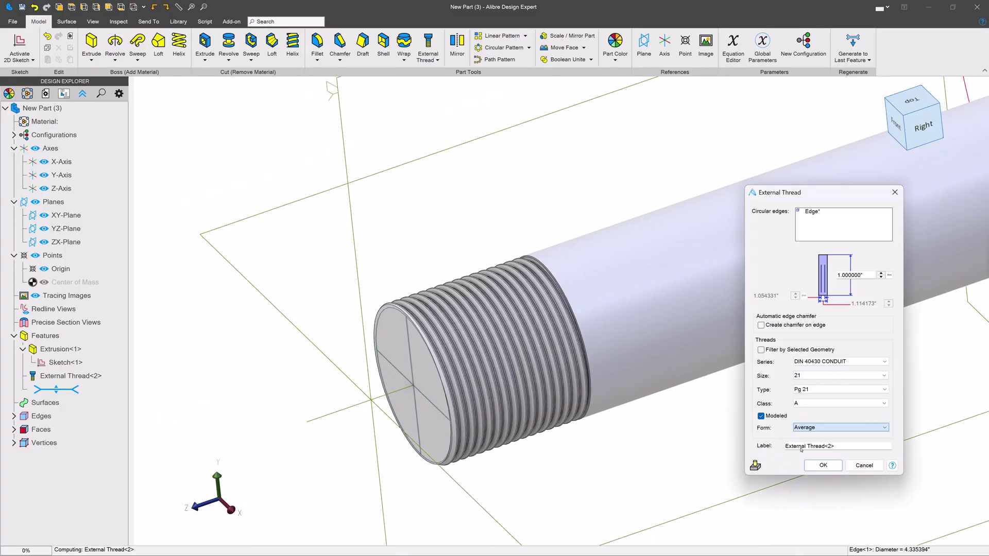
click(824, 427)
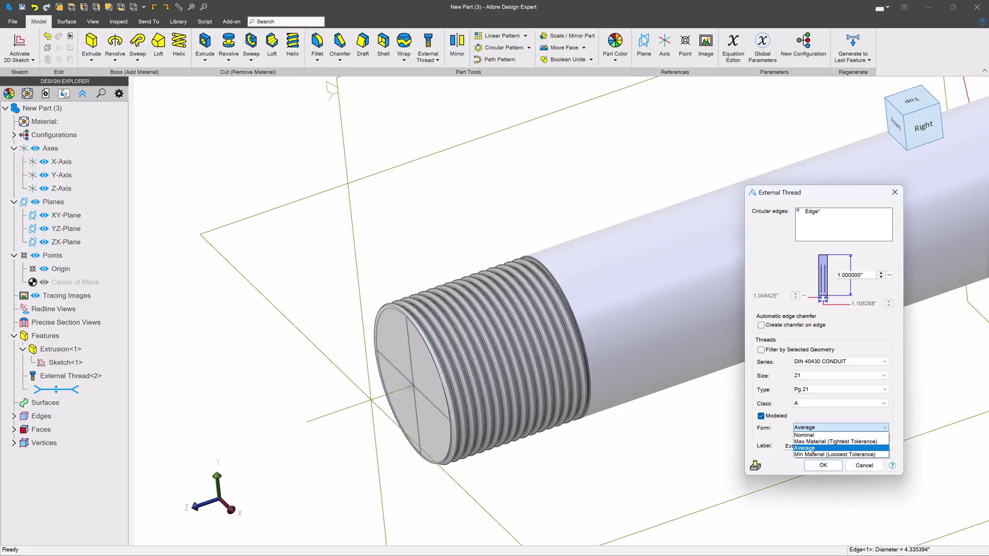
click(824, 444)
right_drag(640, 326, 620, 293)
scroll(453, 263, up, 6)
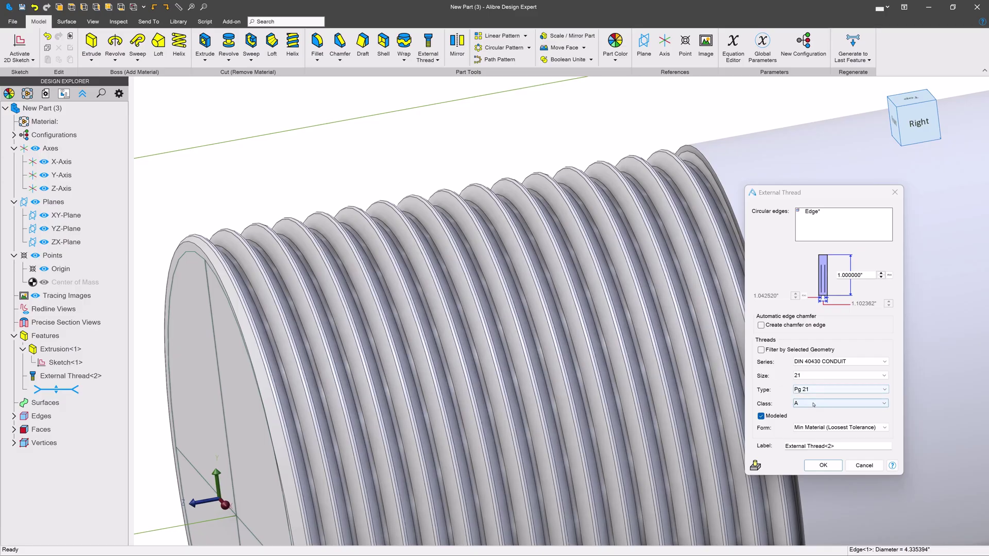
Keep type Pg 21 and class A, and return the form to Max Material (Tightest Tolerance)
click(813, 390)
click(809, 397)
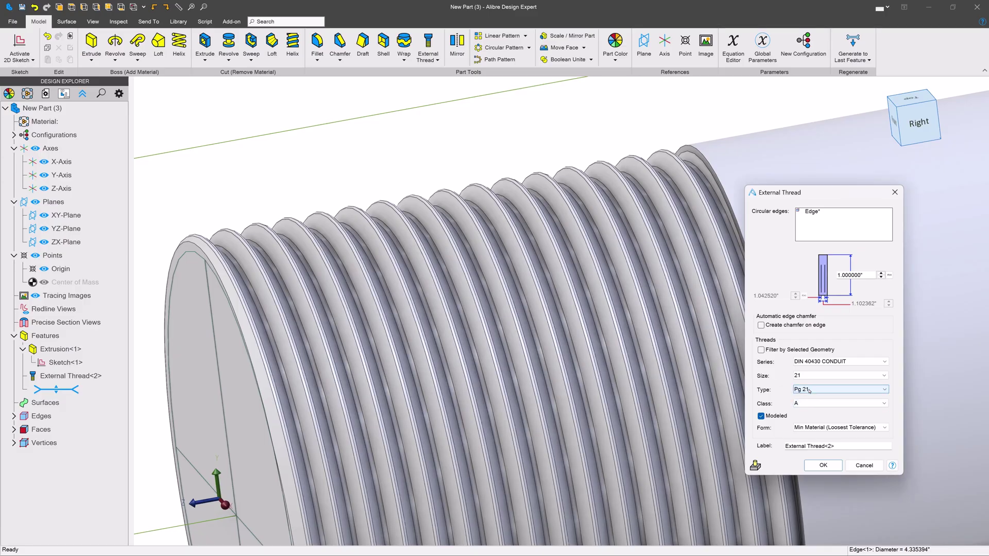
click(812, 404)
click(811, 411)
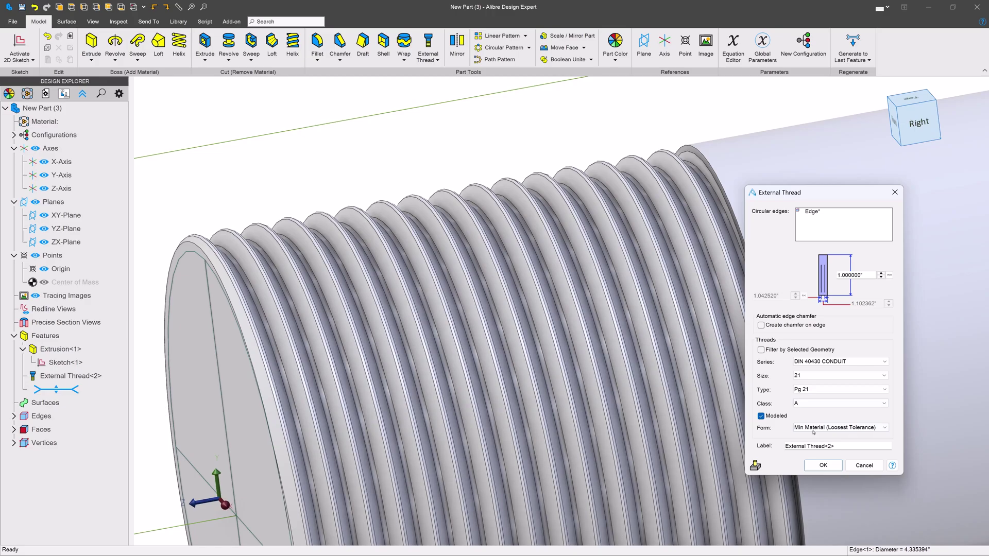
click(813, 433)
click(806, 444)
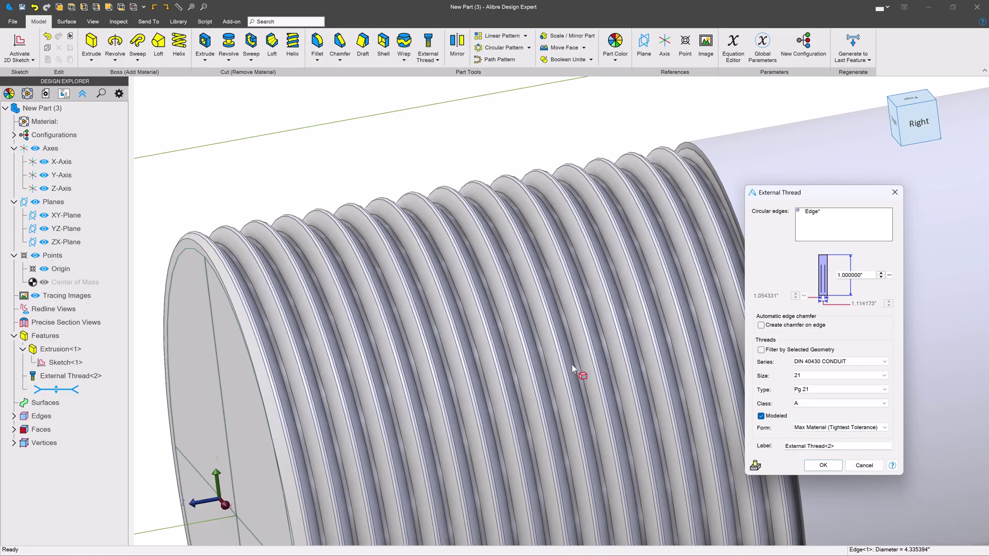